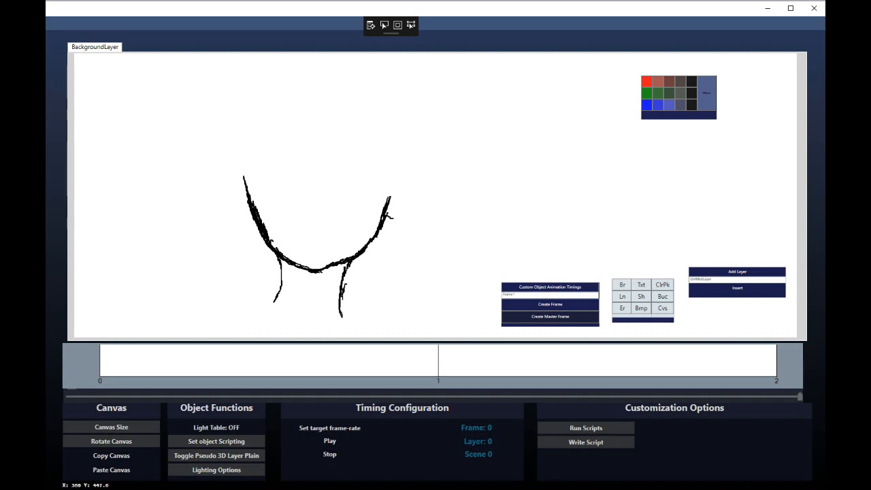
Draw left and right shoulder lines from the neck, then sketch fringe strands over the forehead
drag(280, 285, 211, 331)
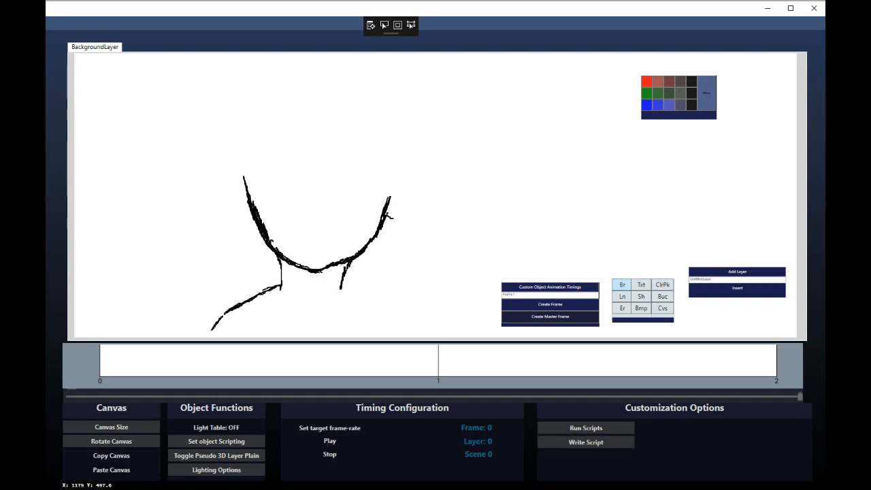
mouse_move(342, 283)
mouse_down()
mouse_move(415, 311)
mouse_move(426, 330)
mouse_up()
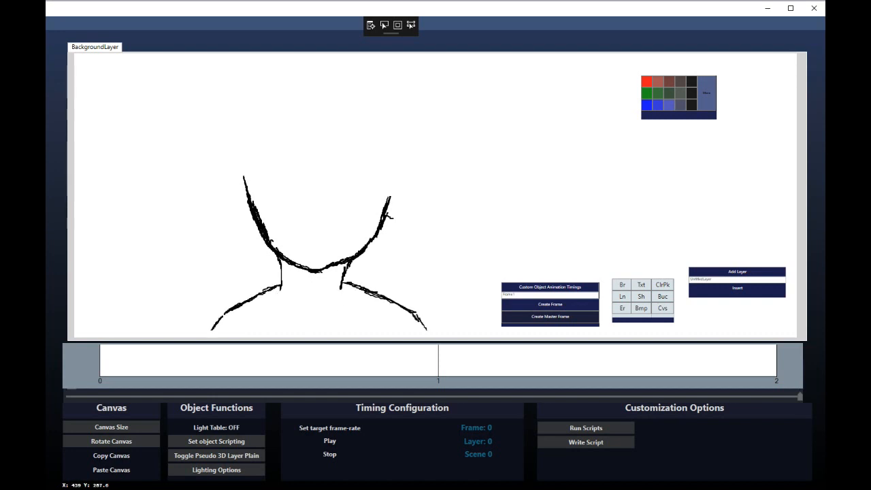
mouse_move(259, 280)
mouse_down()
mouse_move(253, 184)
mouse_move(281, 135)
mouse_move(269, 118)
mouse_move(307, 198)
mouse_up()
mouse_move(298, 190)
mouse_down()
mouse_move(339, 133)
mouse_move(339, 104)
mouse_up()
mouse_move(294, 188)
mouse_down()
mouse_move(274, 153)
mouse_move(271, 121)
mouse_up()
mouse_move(320, 165)
mouse_down()
mouse_move(405, 175)
mouse_move(342, 102)
mouse_up()
Sketch the head top, long right and left hair outlines, and strands beside the neck and chin
mouse_move(377, 190)
mouse_down()
mouse_move(381, 211)
mouse_move(345, 279)
mouse_move(405, 223)
mouse_up()
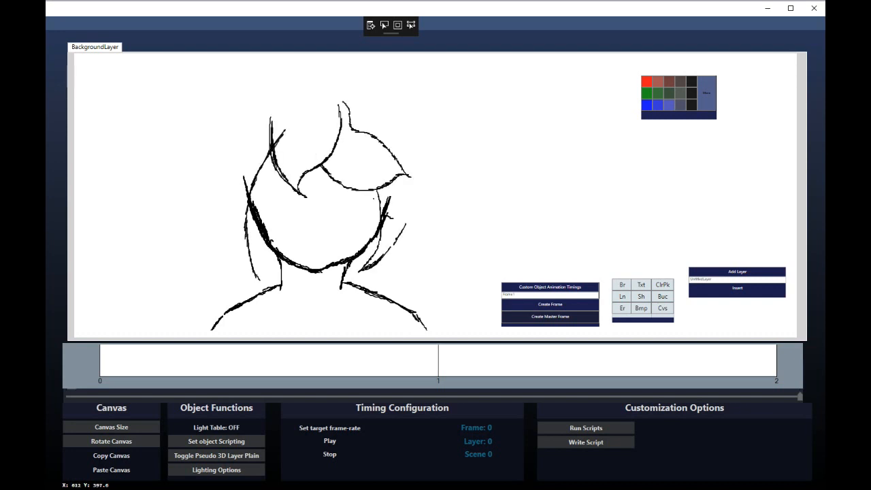
drag(385, 255, 355, 299)
mouse_move(355, 298)
mouse_down()
mouse_move(400, 283)
mouse_move(416, 257)
mouse_up()
drag(436, 213, 428, 246)
mouse_move(421, 269)
mouse_down()
mouse_move(442, 225)
mouse_move(446, 131)
mouse_move(377, 56)
mouse_up()
mouse_move(250, 275)
mouse_down()
mouse_move(224, 228)
mouse_move(221, 201)
mouse_up()
drag(223, 233, 217, 267)
mouse_move(217, 267)
mouse_down()
mouse_move(205, 202)
mouse_move(218, 152)
mouse_move(235, 259)
mouse_move(185, 193)
mouse_move(178, 152)
mouse_move(213, 68)
mouse_move(237, 53)
mouse_up()
drag(249, 248, 281, 276)
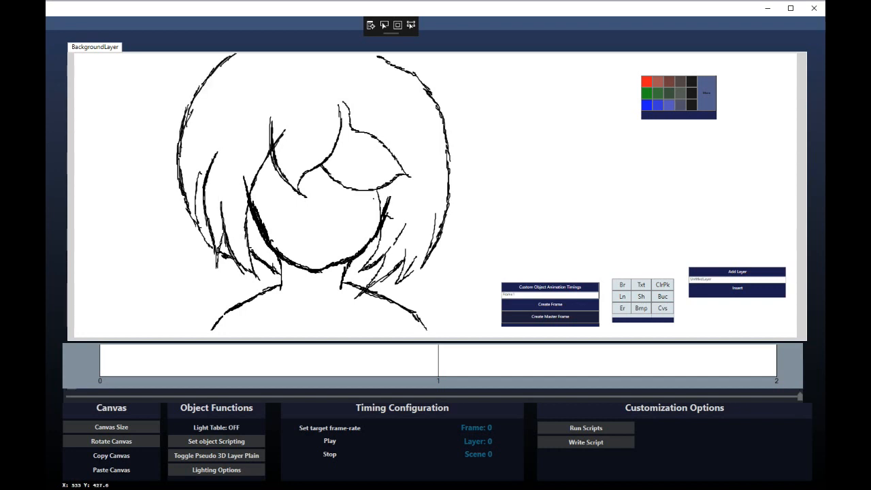
drag(347, 272, 369, 259)
Erase the old jaw, redraw and thicken it from the chin, then draw both eyebrows
mouse_move(258, 216)
mouse_down()
mouse_move(276, 250)
mouse_move(331, 270)
mouse_move(378, 229)
mouse_up()
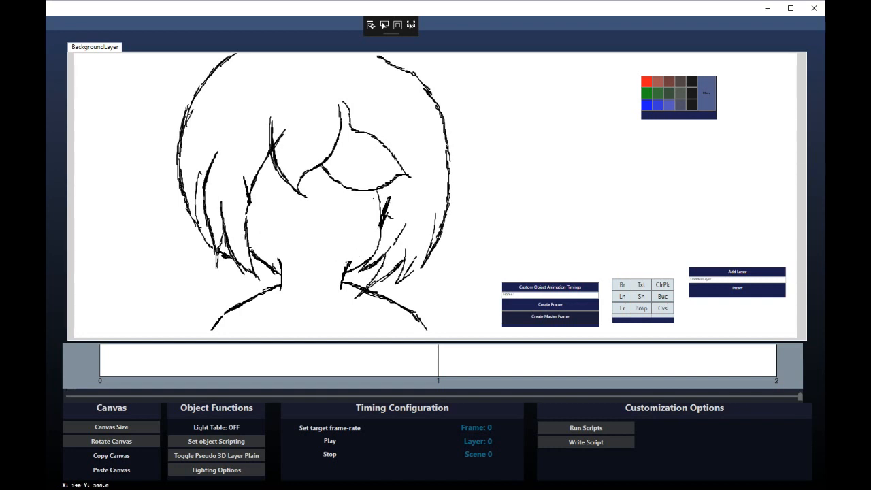
drag(320, 269, 379, 227)
mouse_move(309, 269)
mouse_down()
mouse_move(289, 267)
mouse_move(270, 247)
mouse_move(253, 208)
mouse_move(267, 240)
mouse_move(281, 174)
mouse_up()
mouse_move(254, 214)
mouse_down()
mouse_move(245, 177)
mouse_move(268, 246)
mouse_up()
drag(388, 197, 386, 226)
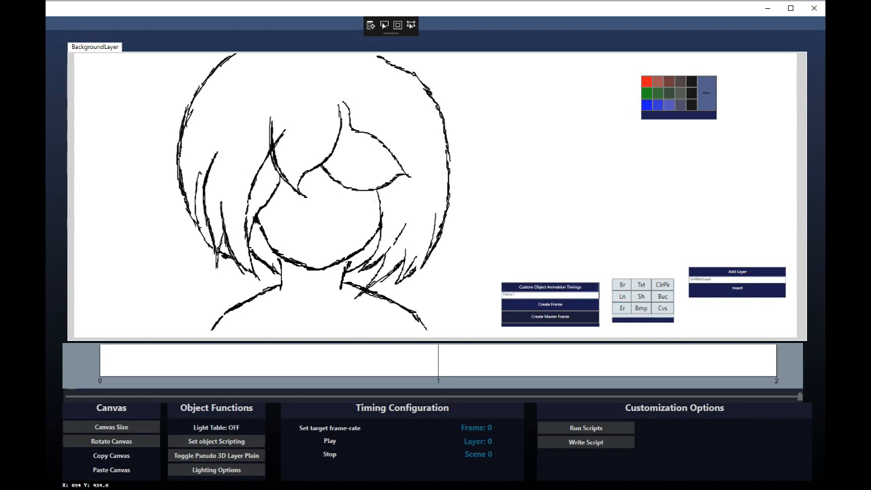
drag(275, 250, 254, 223)
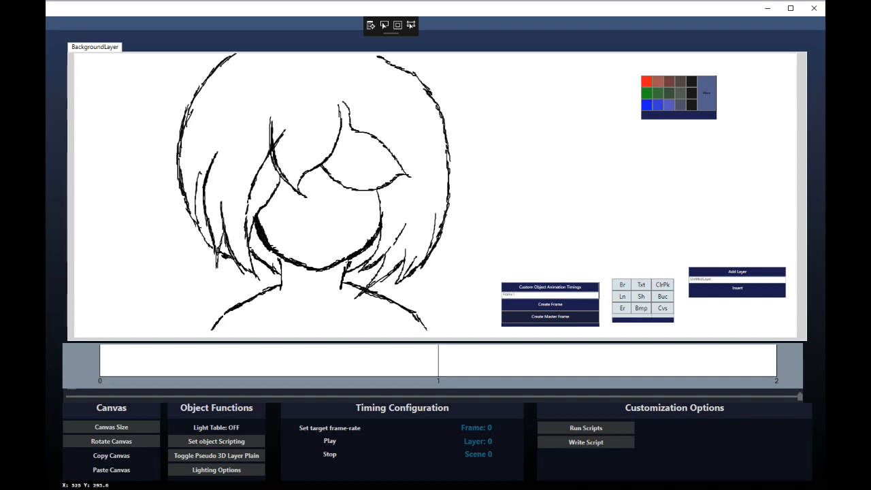
mouse_move(340, 203)
mouse_down()
mouse_move(379, 200)
mouse_move(382, 211)
mouse_up()
mouse_move(281, 201)
mouse_down()
mouse_move(259, 211)
mouse_move(294, 207)
mouse_up()
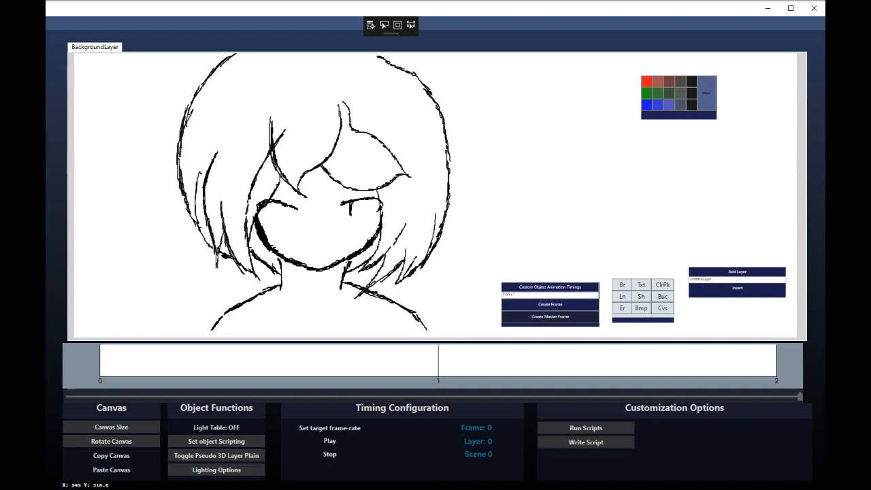
Draw both eye outlines with lash lines, strengthen the right eyebrow, and add the mouth
drag(370, 216, 367, 202)
mouse_move(275, 206)
mouse_down()
mouse_move(266, 221)
mouse_move(279, 209)
mouse_up()
drag(330, 184, 408, 175)
drag(286, 178, 232, 195)
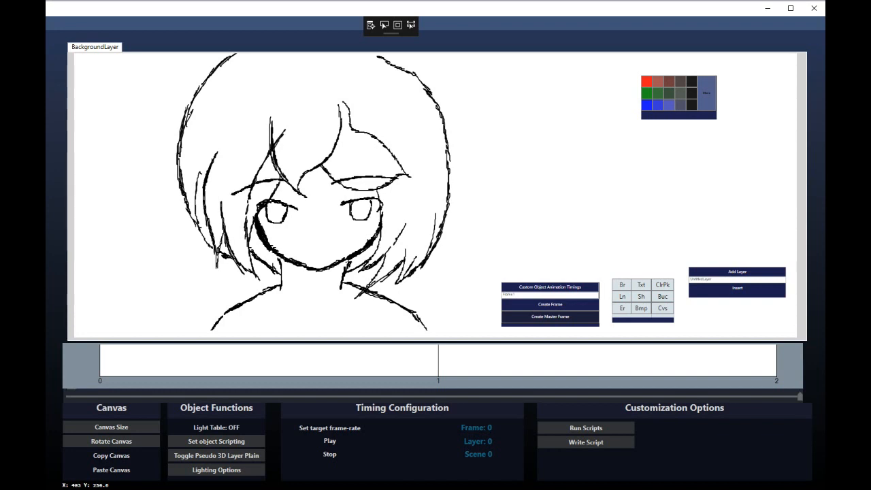
drag(328, 185, 379, 178)
drag(297, 249, 329, 250)
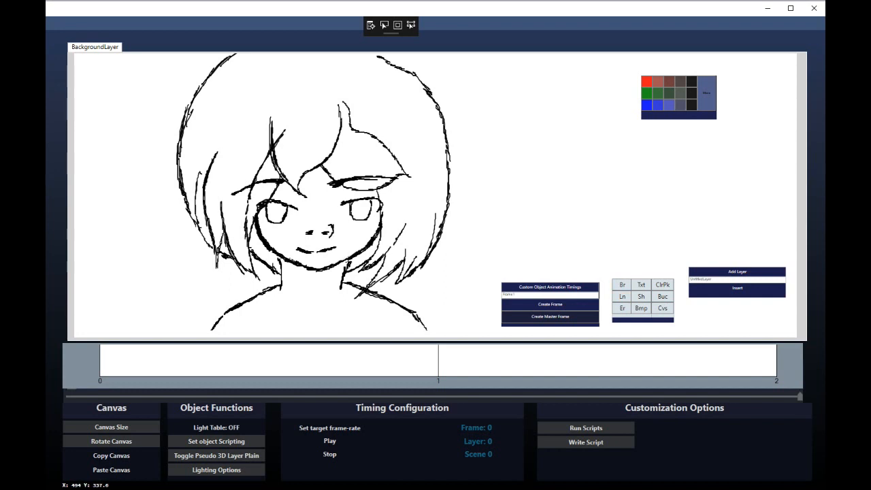
Replace the old shoulder lines with a new neck, collar and shoulder lines
mouse_move(281, 288)
mouse_down()
mouse_move(297, 307)
mouse_move(342, 288)
mouse_up()
drag(277, 286, 213, 328)
mouse_move(423, 325)
mouse_down()
mouse_move(357, 286)
mouse_move(373, 283)
mouse_move(361, 291)
mouse_up()
click(620, 287)
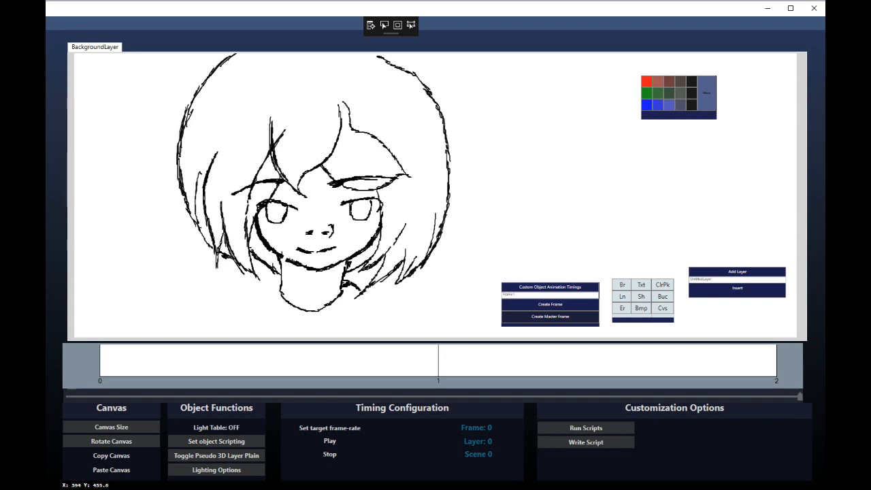
drag(280, 285, 260, 309)
drag(259, 310, 284, 330)
drag(360, 297, 329, 330)
drag(270, 290, 214, 331)
drag(362, 291, 415, 330)
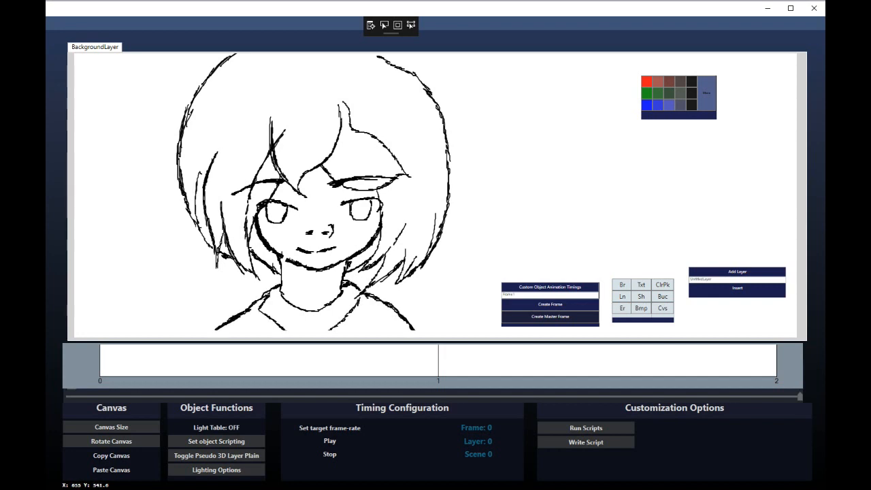
Fill in dark pupils in both eyes and add eyelid strokes above them
drag(361, 207, 358, 213)
drag(271, 213, 273, 216)
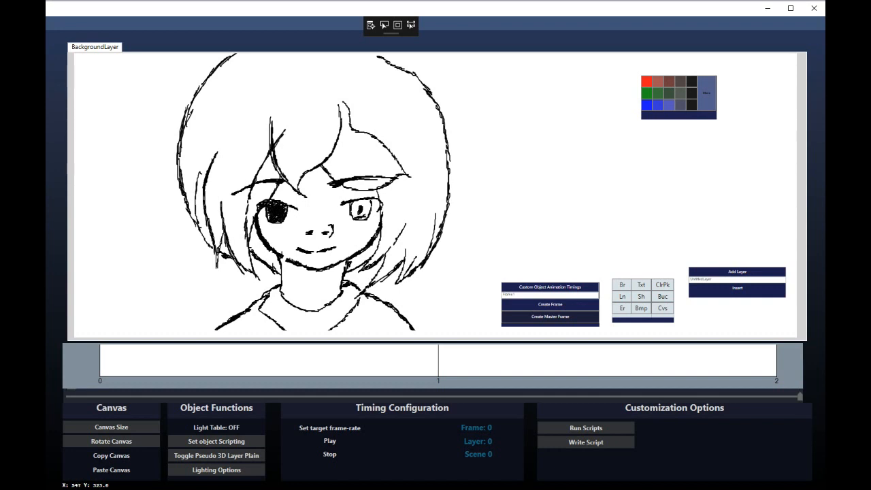
mouse_move(353, 214)
mouse_down()
mouse_move(367, 201)
mouse_move(353, 207)
mouse_up()
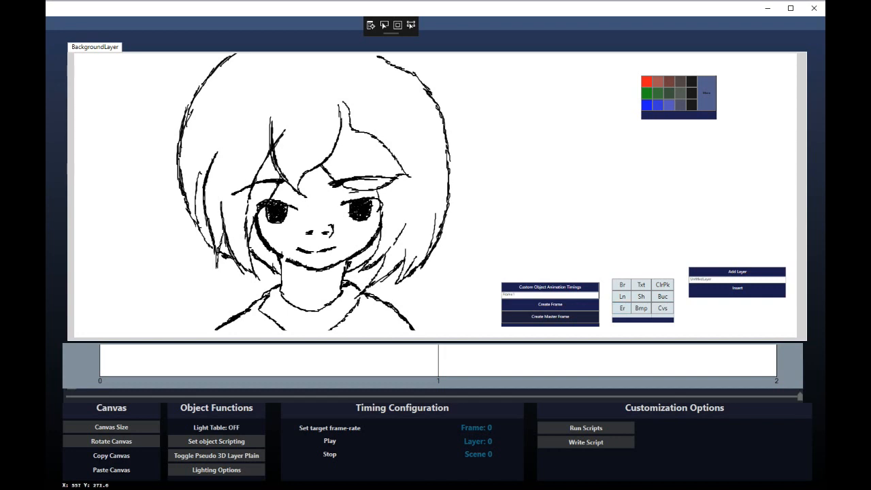
drag(352, 193, 370, 194)
drag(266, 196, 296, 197)
drag(344, 192, 356, 192)
Create frame 1 and paste a copy of the girl drawing into it
click(550, 304)
click(112, 456)
key(Right)
click(112, 470)
key(Left)
key(Right)
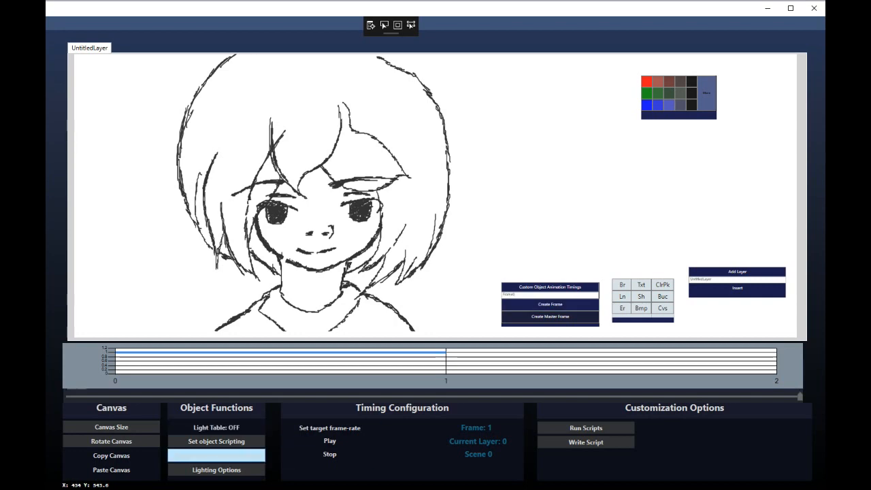
key(Left)
key(Right)
Add frame 2 with another pasted copy of the drawing and check it against earlier frames
click(112, 456)
key(Right)
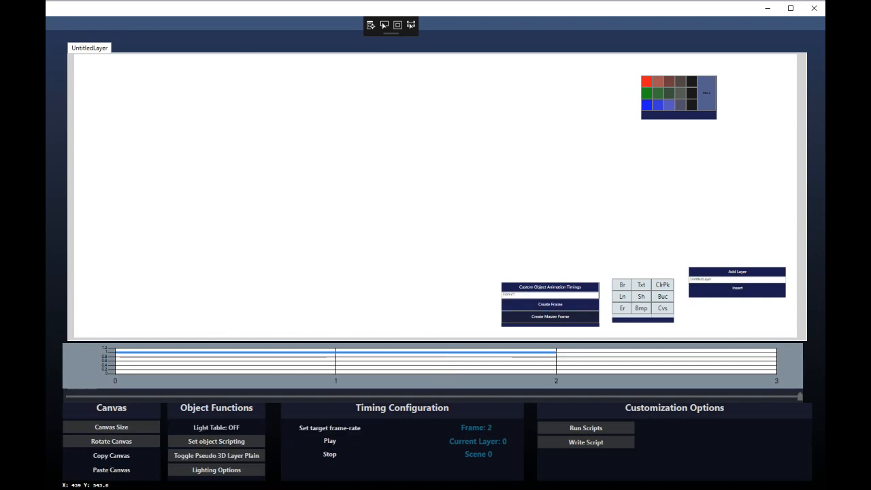
key(Left)
key(Left)
key(Right)
key(Right)
click(112, 470)
key(Left)
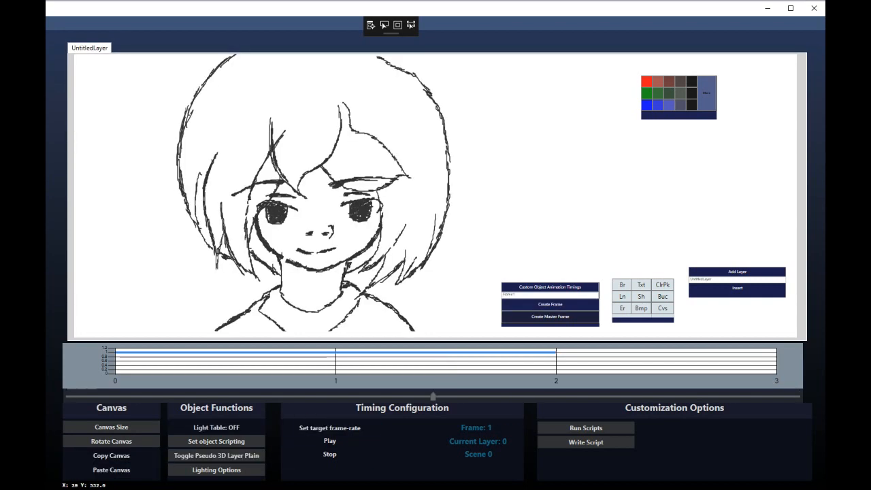
key(Left)
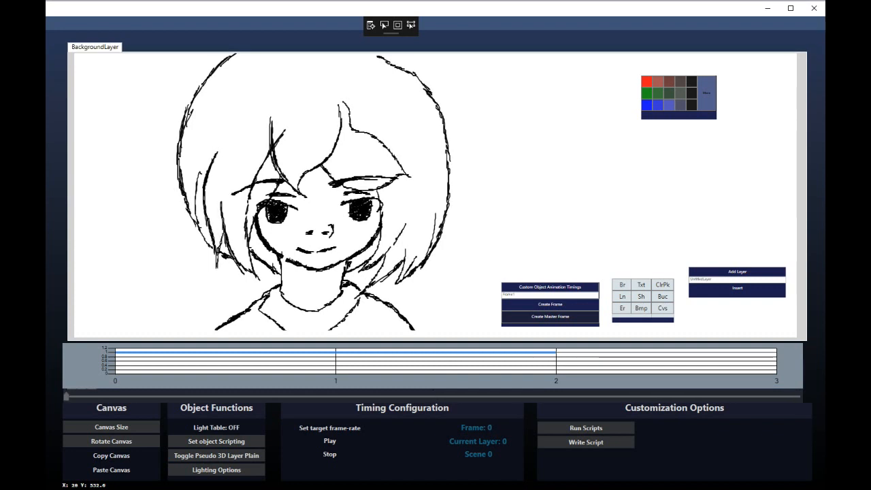
key(Right)
key(Right)
On frame 2, replace the forelock strokes with wind-blown fringe curls on both sides
drag(332, 181, 323, 168)
mouse_move(355, 131)
mouse_down()
mouse_move(349, 114)
mouse_move(403, 170)
mouse_move(366, 181)
mouse_up()
drag(345, 103, 379, 169)
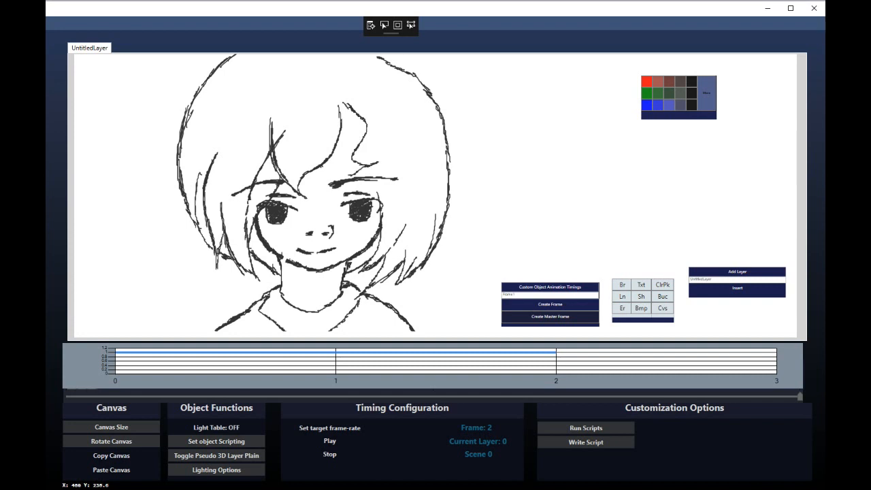
drag(310, 170, 330, 186)
mouse_move(259, 126)
mouse_down()
mouse_move(278, 192)
mouse_move(317, 151)
mouse_up()
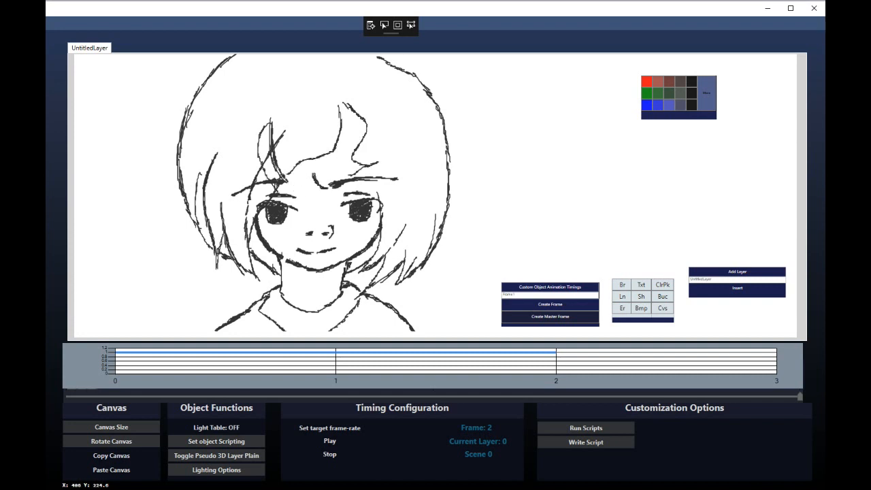
click(623, 309)
drag(283, 176, 270, 120)
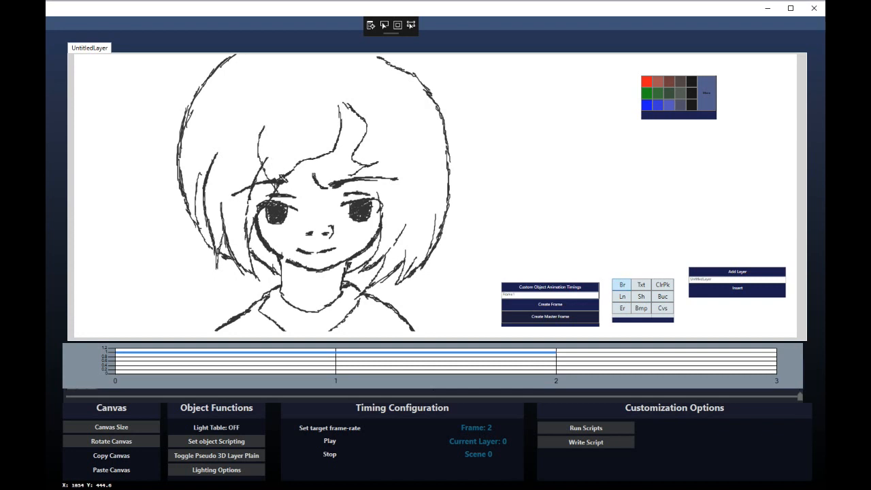
click(622, 285)
mouse_move(311, 161)
mouse_down()
mouse_move(316, 174)
mouse_move(365, 168)
mouse_up()
key(Left)
key(Left)
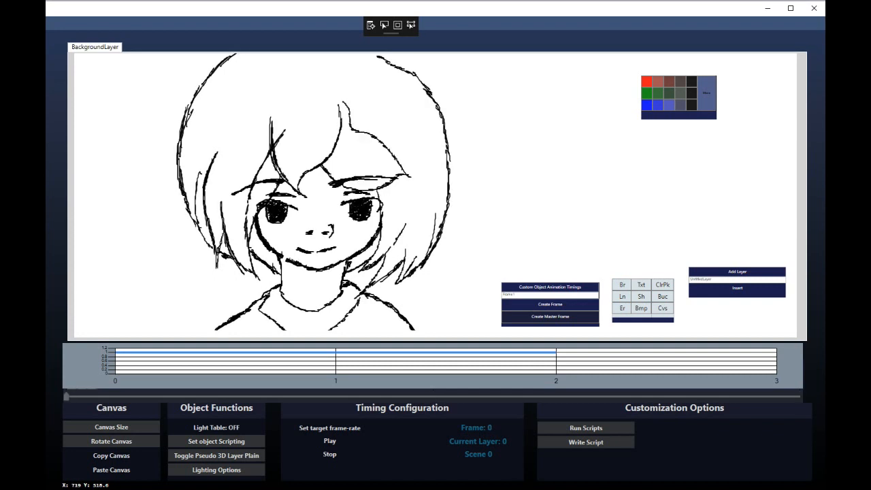
key(Right)
key(Right)
key(Left)
key(Right)
key(Left)
key(Right)
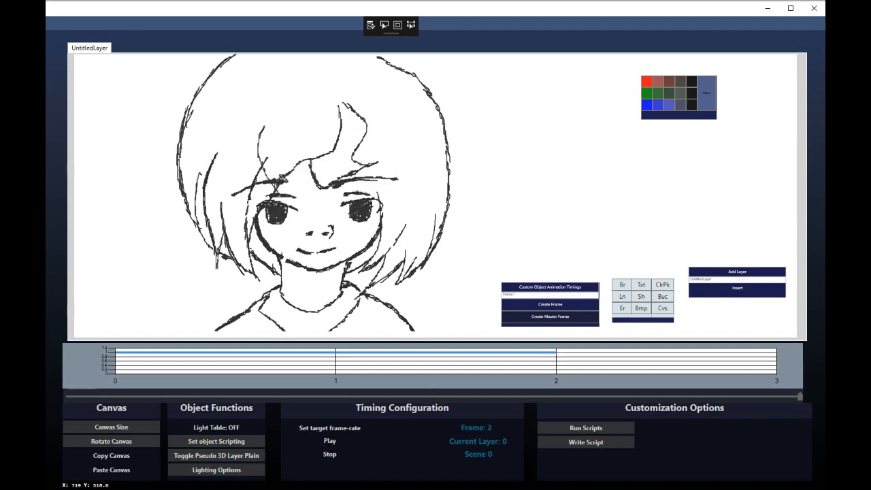
Redraw the lower-right hair outline into dark flaring tips and erase stray strokes
mouse_move(450, 176)
mouse_down()
mouse_move(429, 262)
mouse_move(383, 265)
mouse_move(399, 238)
mouse_up()
mouse_move(447, 165)
mouse_down()
mouse_move(469, 191)
mouse_move(446, 257)
mouse_up()
mouse_move(446, 258)
mouse_down()
mouse_move(441, 218)
mouse_move(429, 225)
mouse_move(428, 256)
mouse_up()
drag(417, 238, 421, 288)
mouse_move(417, 277)
mouse_down()
mouse_move(402, 252)
mouse_move(400, 277)
mouse_up()
mouse_move(403, 251)
mouse_down()
mouse_move(400, 273)
mouse_move(408, 267)
mouse_up()
mouse_move(385, 245)
mouse_down()
mouse_move(392, 260)
mouse_move(374, 273)
mouse_move(366, 263)
mouse_move(405, 268)
mouse_up()
click(622, 308)
drag(378, 278, 371, 286)
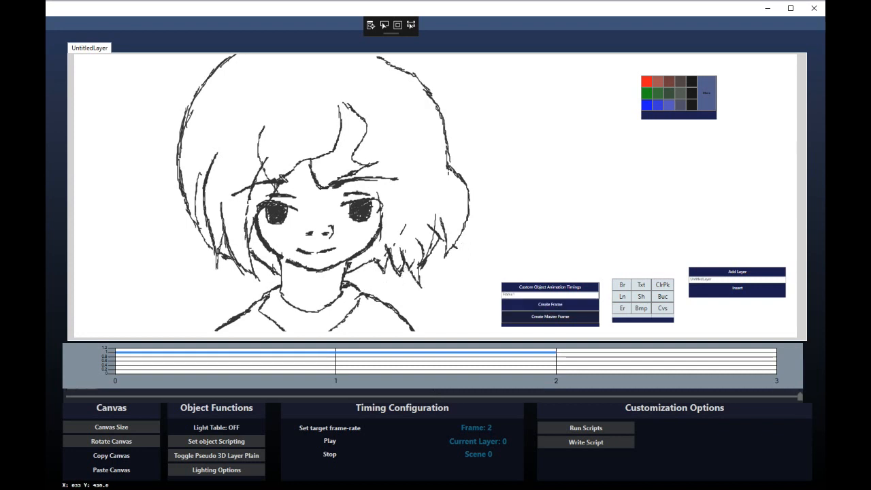
Flip between frames 1 and 2 to check the wind-blown hair motion
key(Left)
key(Right)
key(Left)
key(Right)
key(Left)
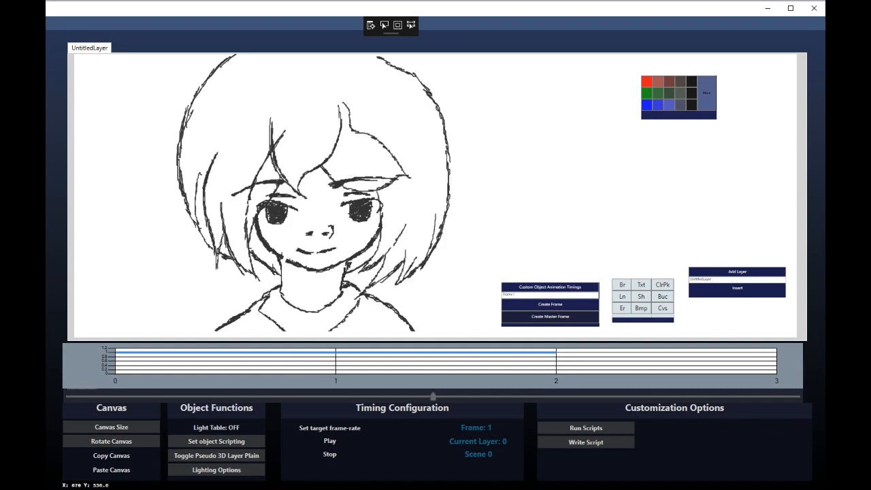
key(Right)
key(Left)
key(Right)
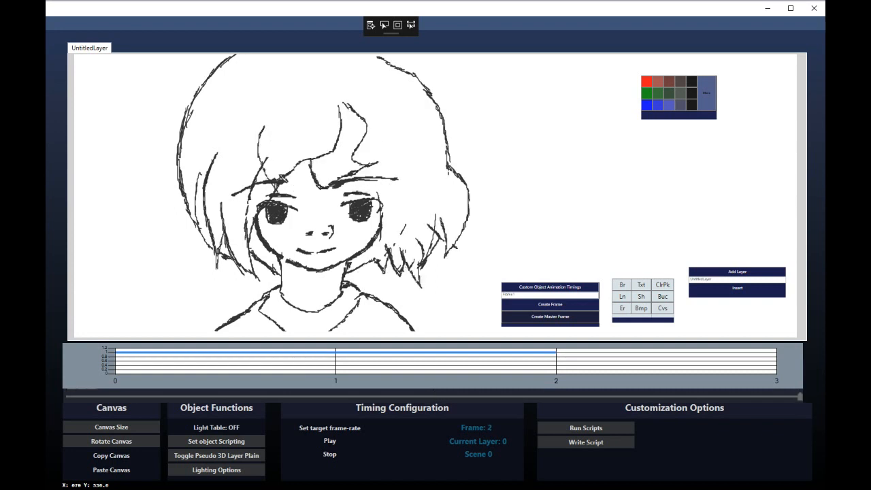
key(Left)
key(Right)
Add strokes around the left eyebrow and cheek, then erase stray lines there
click(622, 284)
drag(257, 172, 287, 203)
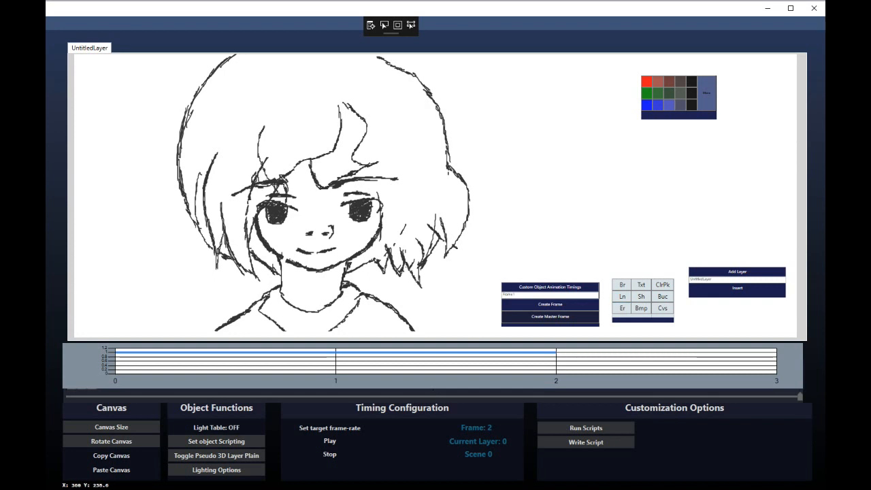
drag(224, 189, 255, 217)
drag(256, 254, 288, 230)
drag(293, 199, 255, 185)
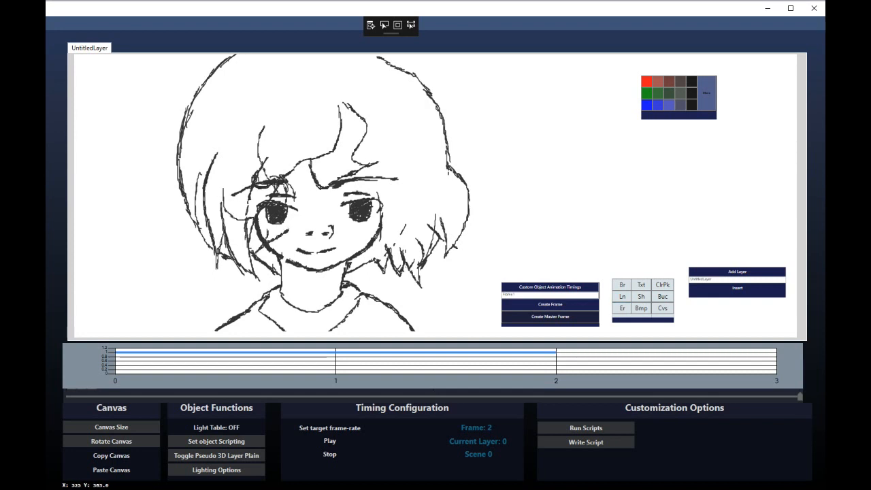
mouse_move(247, 215)
mouse_down()
mouse_move(274, 187)
mouse_move(278, 193)
mouse_move(252, 182)
mouse_move(286, 191)
mouse_up()
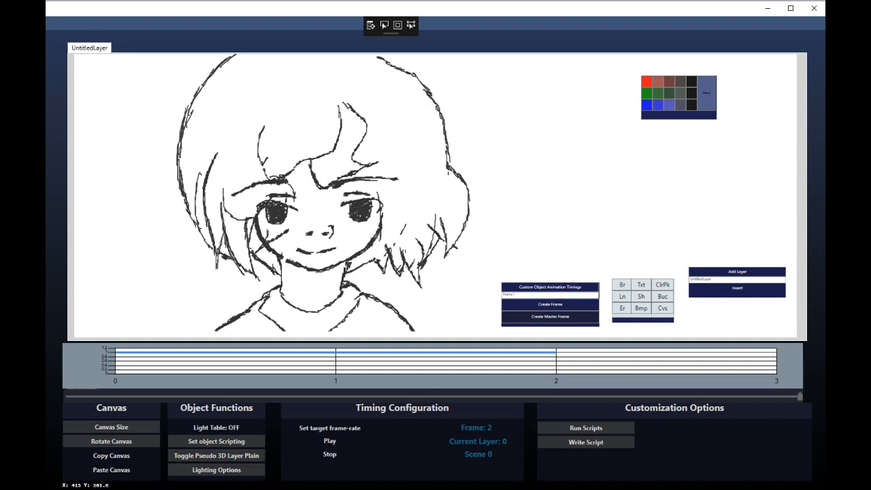
mouse_move(268, 230)
mouse_down()
mouse_move(224, 270)
mouse_move(214, 164)
mouse_up()
Replace the old left hair strands with a new edge and hanging strand
mouse_move(215, 268)
mouse_down()
mouse_move(202, 217)
mouse_move(205, 168)
mouse_move(223, 232)
mouse_up()
drag(189, 209, 219, 227)
drag(207, 226, 176, 278)
mouse_move(181, 265)
mouse_down()
mouse_move(224, 245)
mouse_move(217, 222)
mouse_up()
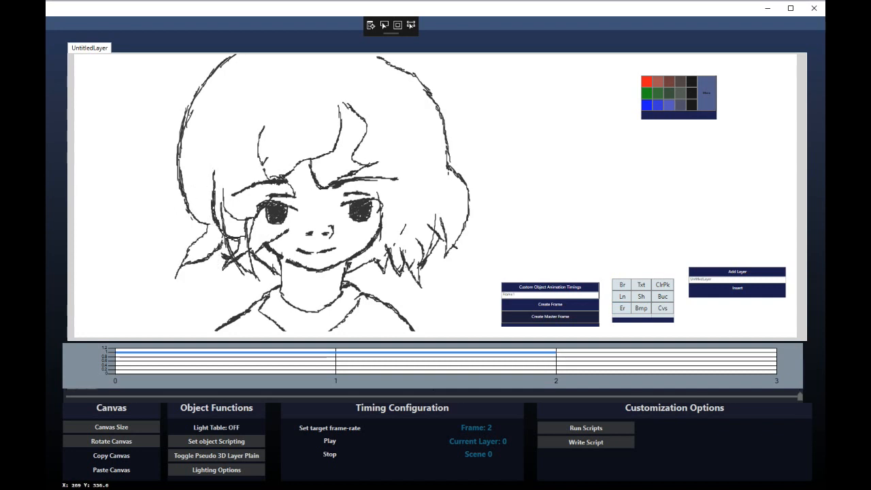
mouse_move(800, 397)
mouse_down()
mouse_move(433, 397)
mouse_move(801, 397)
mouse_up()
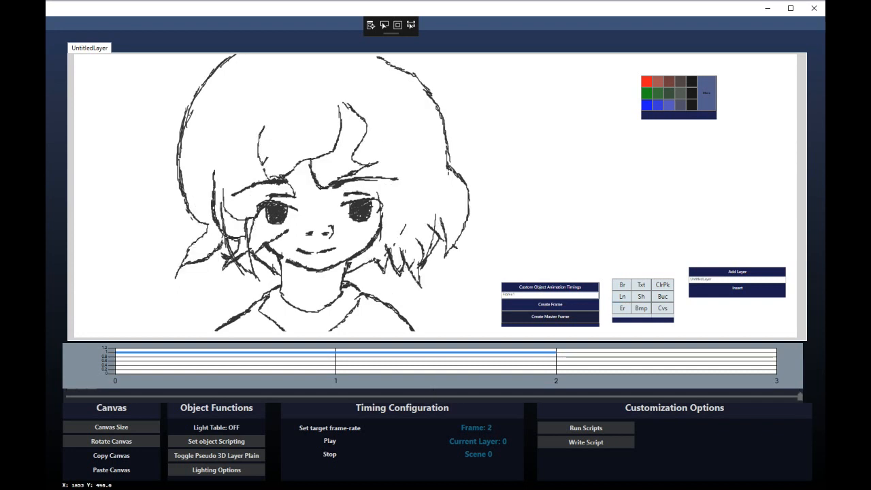
drag(260, 280, 229, 248)
Rework strands near the jaw and neck and remove short strokes on the left cheek
drag(800, 397, 432, 397)
drag(433, 397, 801, 397)
drag(350, 271, 383, 267)
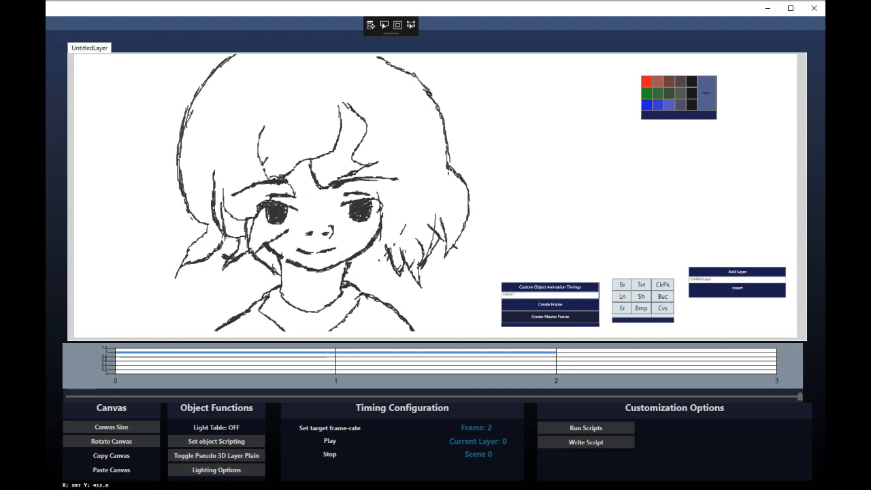
drag(257, 257, 272, 269)
drag(354, 269, 381, 252)
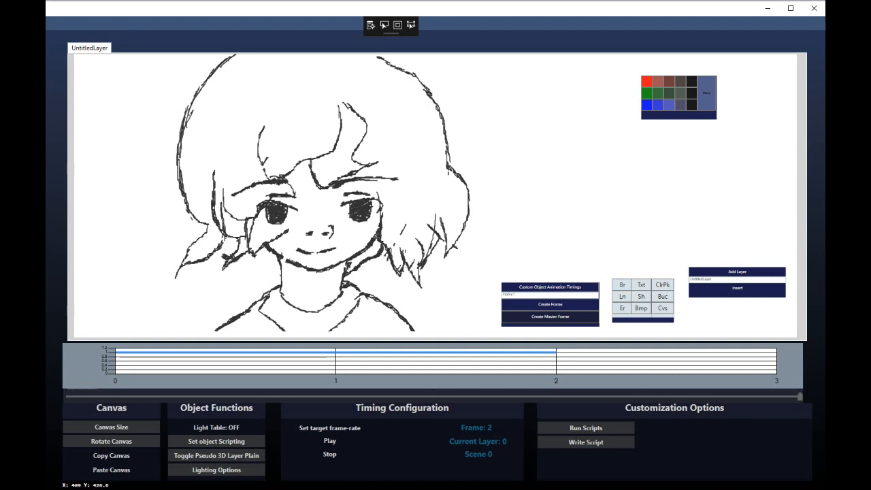
drag(280, 270, 260, 245)
mouse_move(801, 397)
mouse_down()
mouse_move(433, 396)
mouse_move(801, 396)
mouse_up()
drag(248, 220, 247, 238)
drag(222, 203, 224, 233)
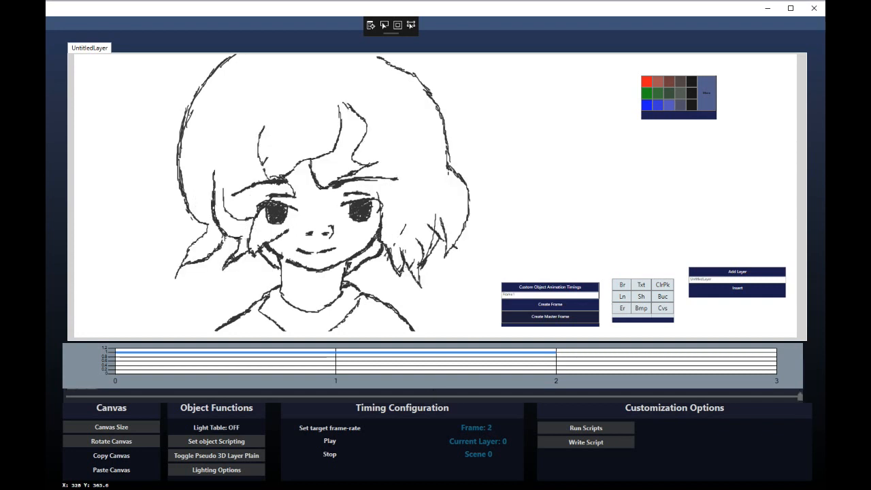
Redraw the right and left hair outlines sweeping upward, removing the old outer line
drag(449, 169, 438, 106)
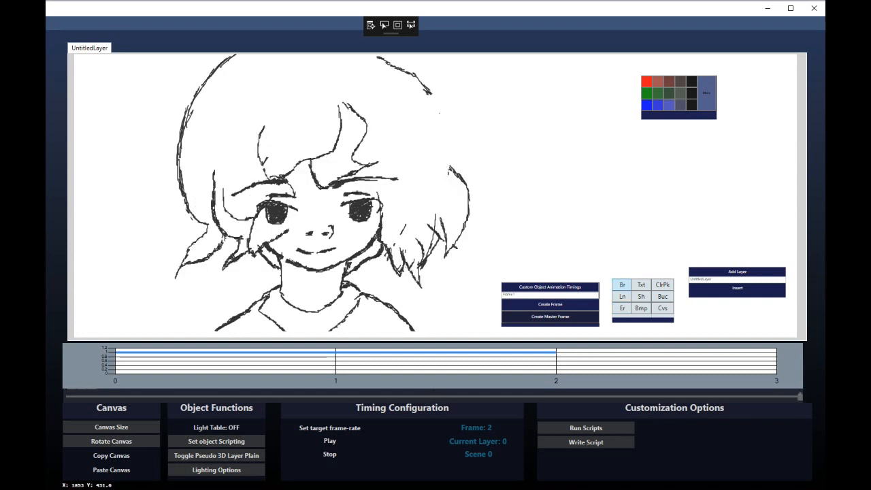
mouse_move(454, 172)
mouse_down()
mouse_move(431, 139)
mouse_move(435, 108)
mouse_move(387, 58)
mouse_up()
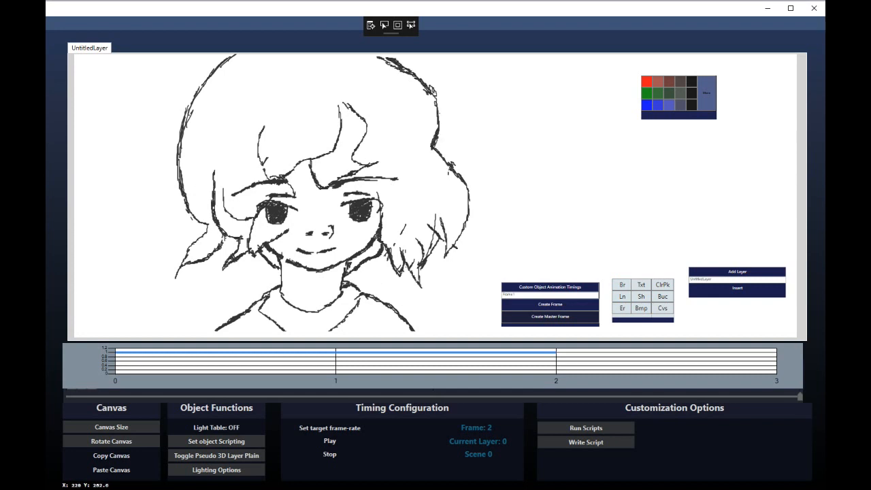
drag(185, 195, 223, 70)
click(622, 308)
mouse_move(179, 178)
mouse_down()
mouse_move(178, 129)
mouse_move(189, 208)
mouse_up()
click(622, 285)
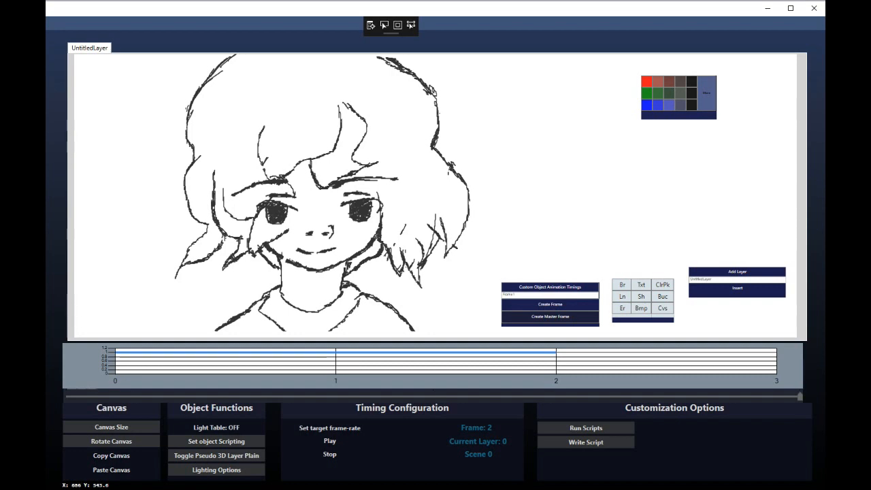
drag(800, 396, 433, 396)
drag(433, 396, 799, 397)
Add frames 3 and 4 with pasted copies of the drawing, ending on frame 4
click(111, 456)
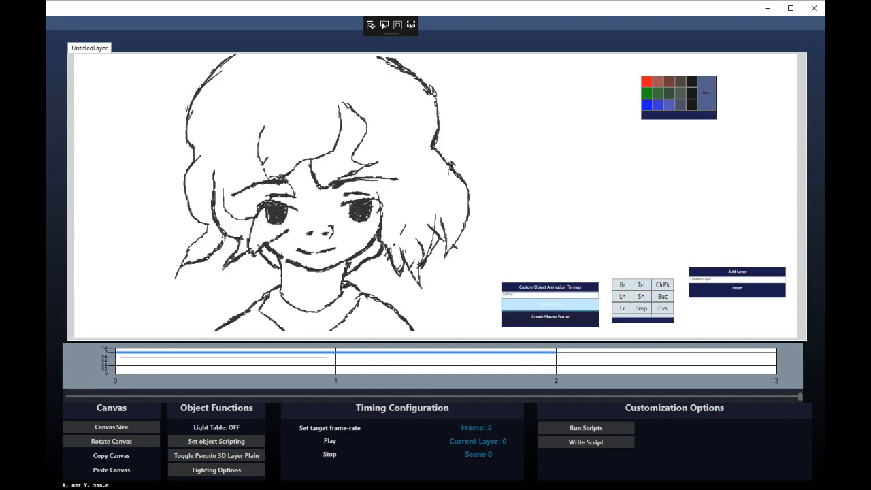
click(550, 304)
click(111, 470)
drag(555, 396, 800, 396)
click(550, 304)
click(111, 470)
drag(617, 396, 799, 397)
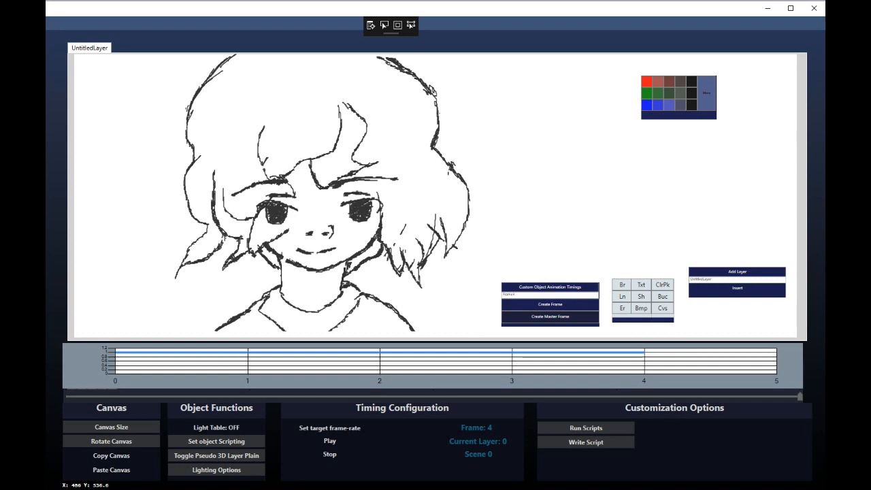
Sketch a hair lock off the forehead, then erase old hair strokes around the face and lower left
mouse_move(239, 172)
mouse_down()
mouse_move(308, 136)
mouse_move(298, 188)
mouse_move(315, 162)
mouse_move(293, 163)
mouse_move(300, 200)
mouse_up()
drag(282, 173, 300, 184)
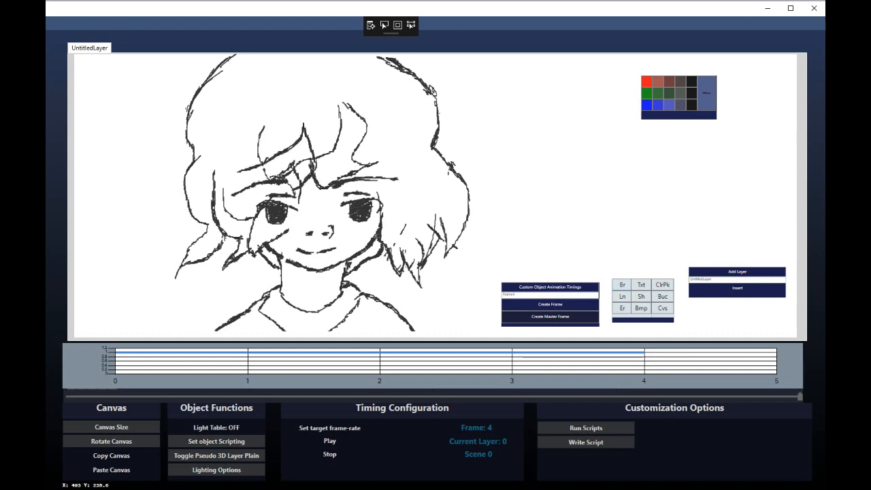
click(622, 308)
mouse_move(233, 195)
mouse_down()
mouse_move(288, 166)
mouse_move(297, 186)
mouse_up()
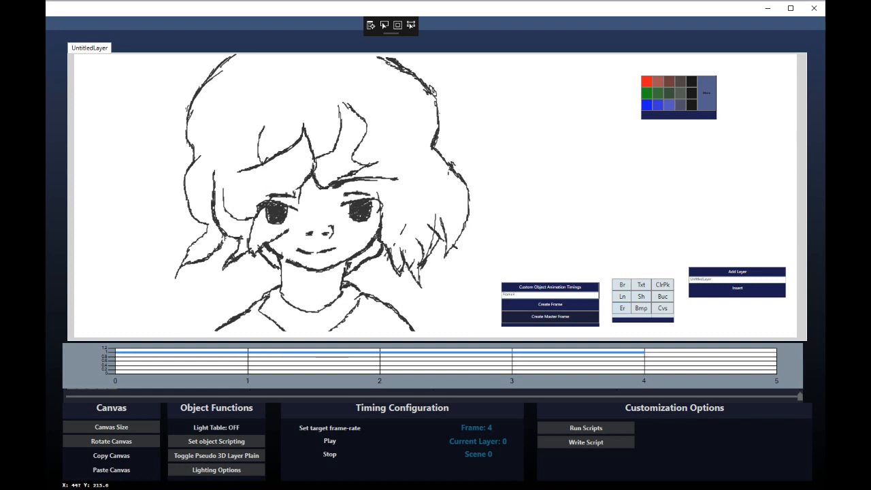
drag(263, 158, 262, 128)
mouse_move(258, 213)
mouse_down()
mouse_move(251, 246)
mouse_move(288, 231)
mouse_up()
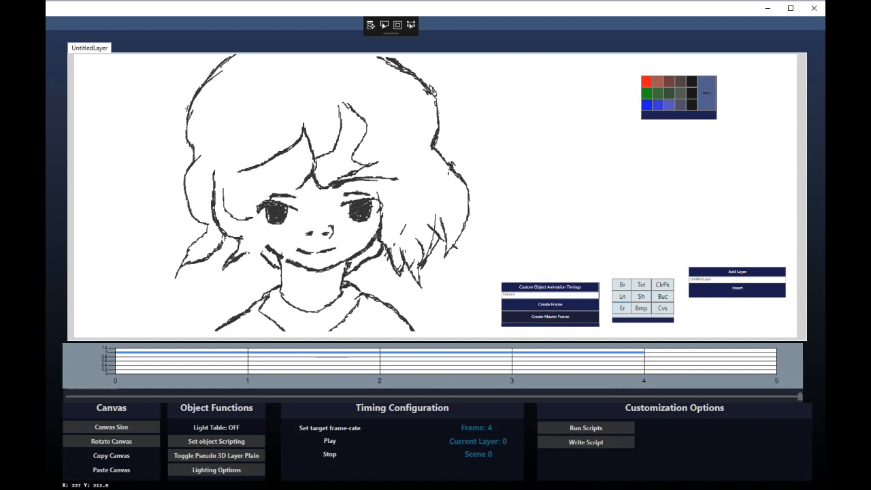
mouse_move(246, 252)
mouse_down()
mouse_move(227, 266)
mouse_move(193, 262)
mouse_move(220, 247)
mouse_move(192, 207)
mouse_move(171, 220)
mouse_move(212, 217)
mouse_move(176, 156)
mouse_up()
Draw a new lower-left hair curl, replace the inner strand with fresh curls, and extend the jaw strokes
click(622, 285)
mouse_move(173, 157)
mouse_down()
mouse_move(199, 141)
mouse_move(233, 175)
mouse_move(186, 191)
mouse_move(191, 145)
mouse_up()
click(622, 308)
drag(214, 171, 214, 214)
mouse_move(223, 190)
mouse_down()
mouse_move(245, 218)
mouse_move(222, 178)
mouse_move(243, 220)
mouse_move(253, 218)
mouse_up()
mouse_move(287, 189)
mouse_down()
mouse_move(254, 159)
mouse_move(286, 186)
mouse_move(237, 201)
mouse_up()
mouse_move(261, 256)
mouse_down()
mouse_move(246, 244)
mouse_move(256, 232)
mouse_move(231, 202)
mouse_up()
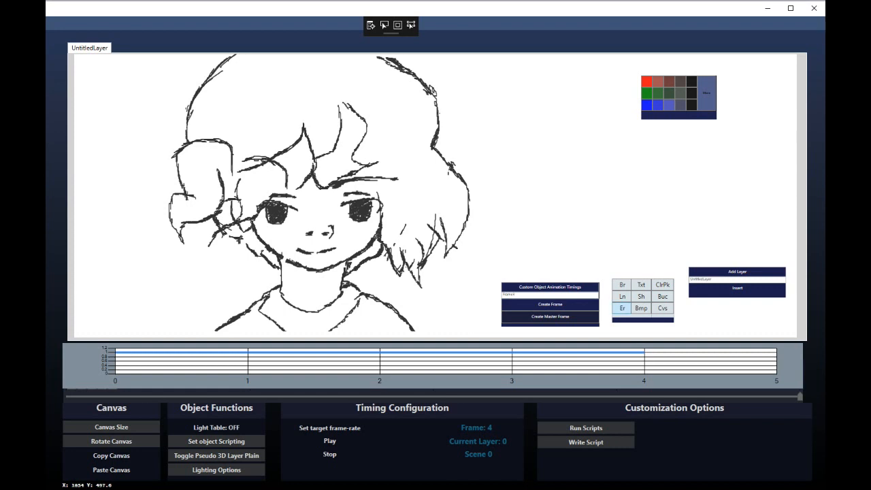
Compare against frame 3 and erase the hair arc over the left eye and the right-side strands
click(623, 309)
key(Left)
key(Right)
mouse_move(287, 189)
mouse_down()
mouse_move(272, 162)
mouse_move(242, 161)
mouse_up()
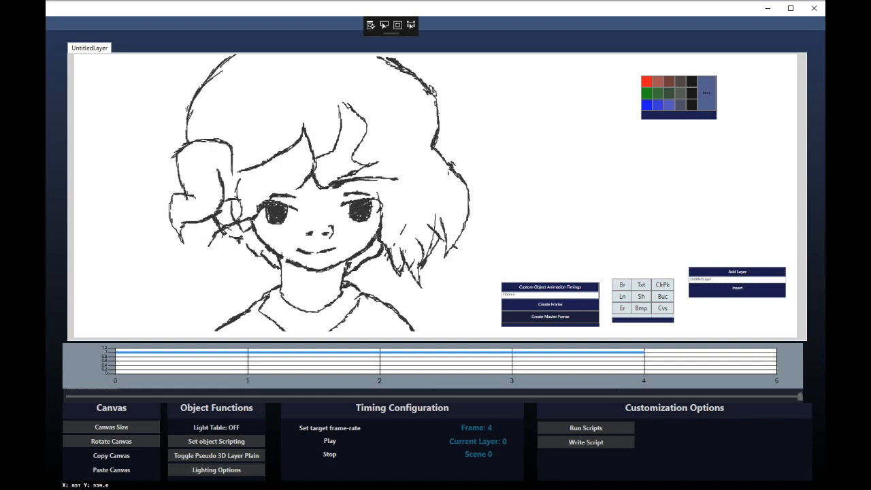
key(Left)
key(Right)
mouse_move(453, 252)
mouse_down()
mouse_move(463, 175)
mouse_move(419, 282)
mouse_move(401, 228)
mouse_up()
Draw hair strands streaming out to the right from the head and neck
mouse_move(433, 144)
mouse_down()
mouse_move(537, 185)
mouse_move(429, 204)
mouse_move(523, 204)
mouse_move(458, 179)
mouse_move(514, 145)
mouse_up()
click(622, 285)
drag(357, 269, 394, 243)
drag(381, 241, 457, 231)
drag(453, 219, 455, 230)
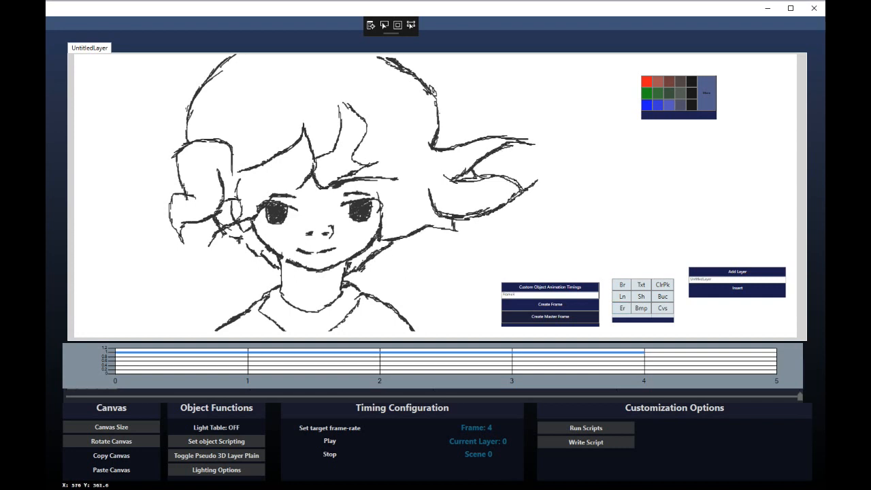
Redraw the right cheek outline with extra hair strands, then step back to frame 3
mouse_move(382, 209)
mouse_down()
mouse_move(379, 237)
mouse_move(388, 217)
mouse_move(420, 205)
mouse_up()
drag(376, 184, 367, 167)
drag(410, 210, 450, 194)
drag(431, 198, 379, 166)
key(Left)
key(Left)
key(Left)
key(Left)
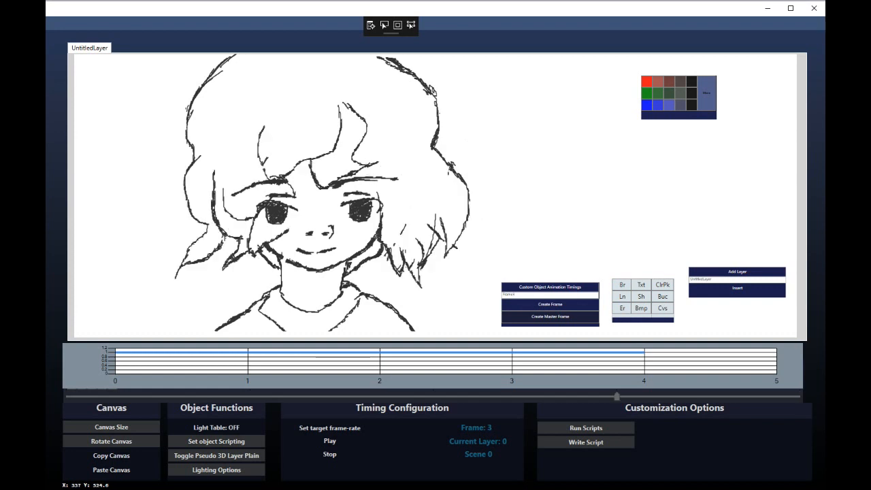
Erase the hair strokes above and across the forehead, comparing with the earlier frame
key(Right)
key(Right)
key(Right)
key(Right)
click(622, 309)
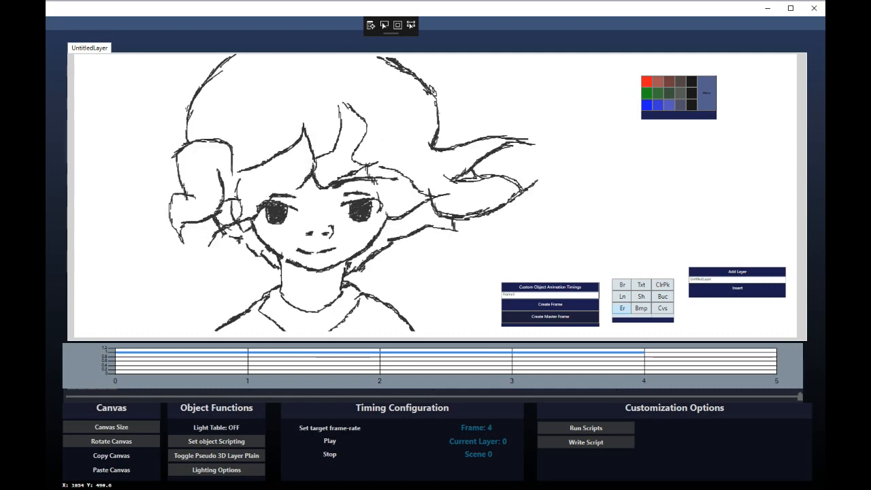
mouse_move(340, 105)
mouse_down()
mouse_move(317, 160)
mouse_move(366, 127)
mouse_move(376, 164)
mouse_up()
mouse_move(321, 189)
mouse_down()
mouse_move(315, 176)
mouse_move(372, 167)
mouse_up()
key(Left)
key(Left)
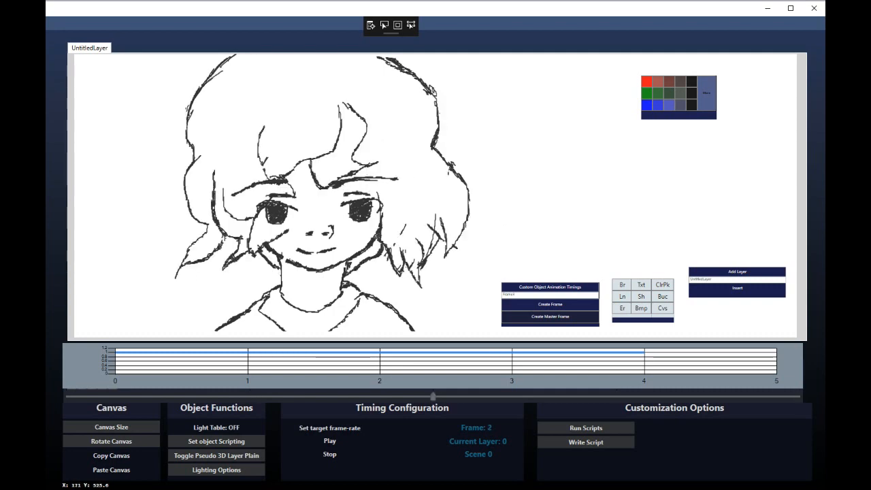
key(Right)
key(Right)
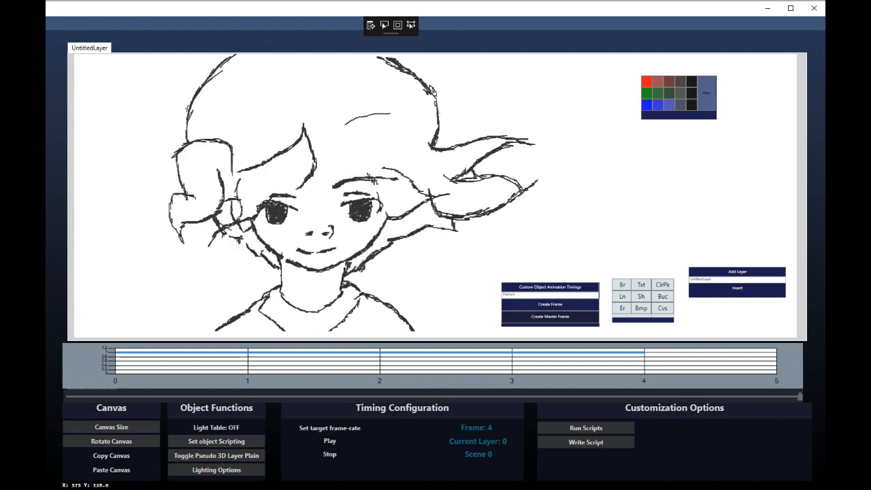
Extend and thicken the upper-right hair lock and draw a rising strand curving left
drag(345, 125, 414, 105)
mouse_move(413, 106)
mouse_down()
mouse_move(401, 135)
mouse_move(359, 162)
mouse_move(406, 124)
mouse_up()
drag(350, 123, 331, 143)
mouse_move(333, 138)
mouse_down()
mouse_move(319, 160)
mouse_move(351, 105)
mouse_up()
mouse_move(318, 154)
mouse_down()
mouse_move(351, 104)
mouse_move(350, 88)
mouse_up()
mouse_move(344, 106)
mouse_down()
mouse_move(280, 109)
mouse_move(262, 146)
mouse_up()
drag(262, 136, 261, 151)
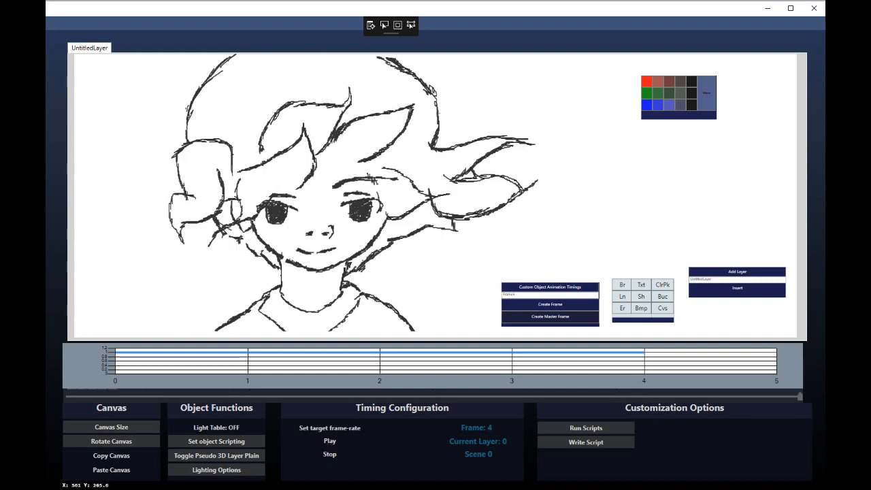
Draw a hairline across the forehead, rework the left cheek line, and scrub the timeline to check
drag(329, 152, 365, 167)
drag(332, 153, 323, 154)
drag(368, 171, 386, 213)
mouse_move(262, 259)
mouse_down()
mouse_move(236, 239)
mouse_move(258, 255)
mouse_move(208, 246)
mouse_up()
click(623, 308)
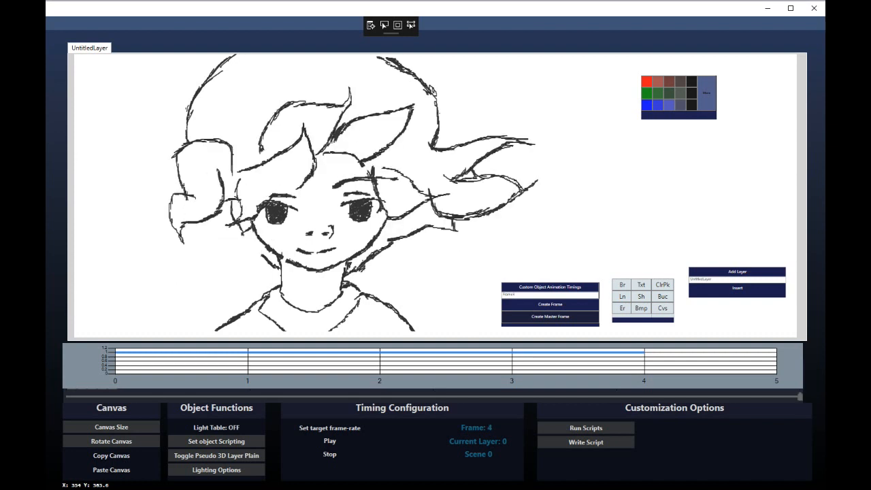
drag(263, 257, 249, 236)
mouse_move(800, 396)
mouse_down()
mouse_move(250, 397)
mouse_move(800, 397)
mouse_up()
Erase the upper hair outlines and extend the upper-right hair lock upward
click(622, 308)
mouse_move(437, 137)
mouse_down()
mouse_move(425, 87)
mouse_move(378, 57)
mouse_up()
mouse_move(188, 121)
mouse_down()
mouse_move(216, 77)
mouse_move(188, 141)
mouse_up()
drag(800, 396, 617, 397)
drag(617, 397, 800, 397)
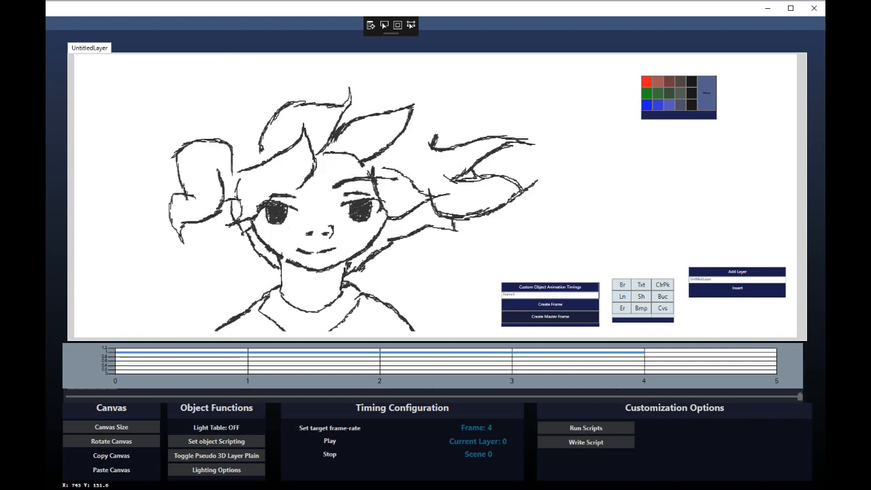
mouse_move(436, 141)
mouse_down()
mouse_move(432, 121)
mouse_move(450, 146)
mouse_up()
drag(433, 127, 411, 56)
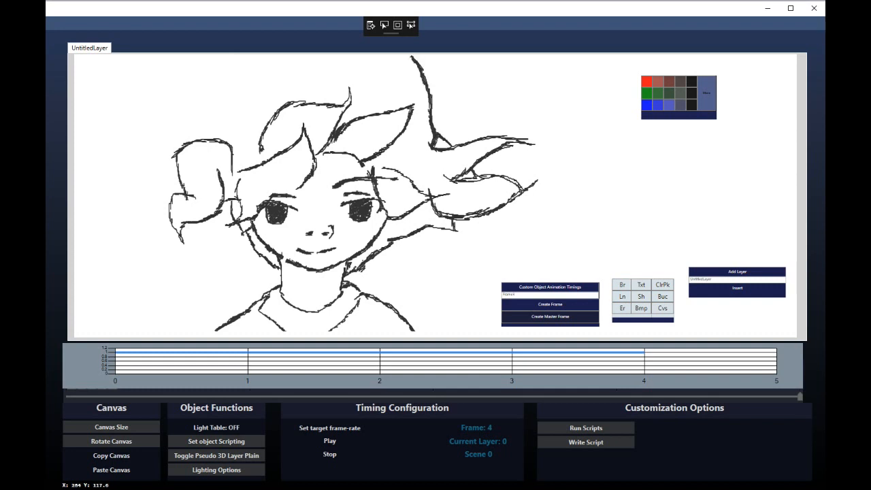
Draw an outer hair arc over the head, join it across the top, then erase the top stroke
mouse_move(210, 137)
mouse_down()
mouse_move(240, 83)
mouse_move(321, 53)
mouse_up()
drag(412, 55, 315, 54)
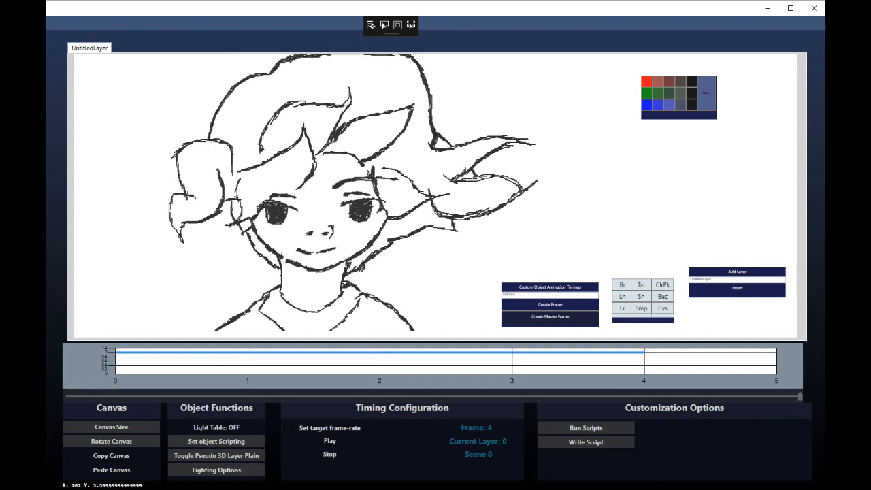
click(623, 308)
drag(407, 55, 303, 55)
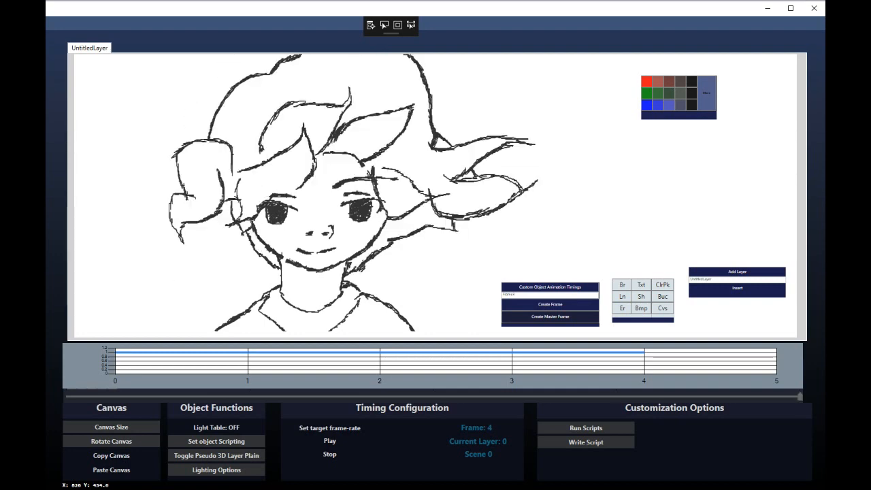
mouse_move(800, 397)
mouse_down()
mouse_move(617, 397)
mouse_move(800, 397)
mouse_up()
Draw and thicken the left outer hair outline, erasing a small gap and the top line
mouse_move(190, 104)
mouse_down()
mouse_move(186, 140)
mouse_move(242, 55)
mouse_up()
mouse_move(187, 129)
mouse_down()
mouse_move(215, 67)
mouse_move(241, 55)
mouse_up()
drag(800, 397, 617, 397)
drag(617, 397, 800, 397)
click(622, 308)
click(215, 116)
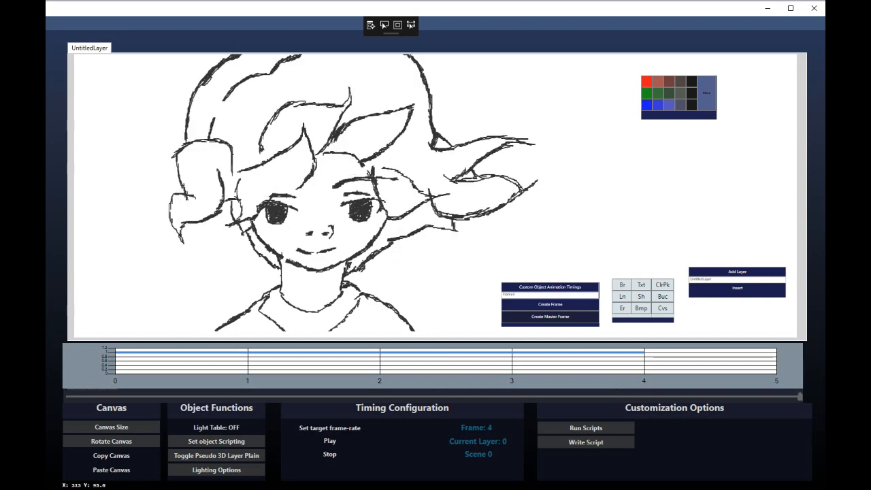
drag(224, 99, 259, 61)
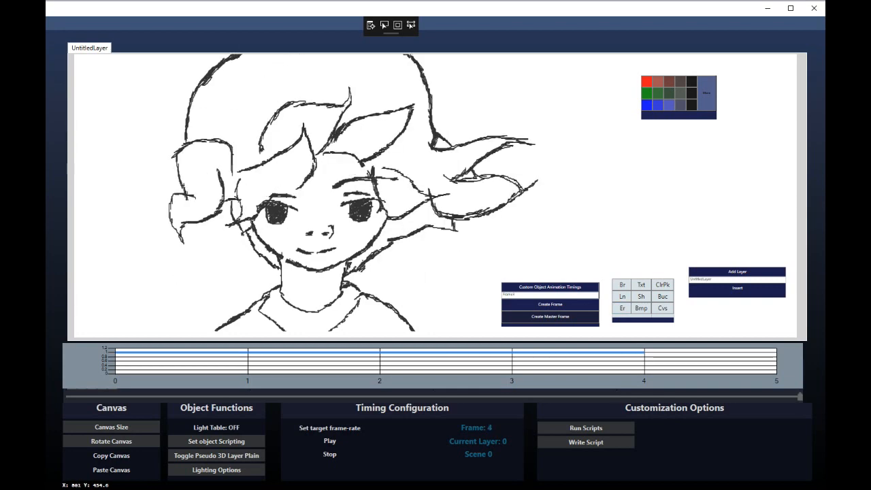
Preview frames 1 to 4 and erase the left hair-curl lines
drag(800, 397, 617, 397)
drag(617, 397, 800, 397)
key(Left)
key(Left)
key(Left)
key(Right)
key(Right)
key(Right)
mouse_move(171, 201)
mouse_down()
mouse_move(197, 235)
mouse_move(188, 198)
mouse_move(204, 143)
mouse_move(232, 140)
mouse_up()
Redraw the left hair curl and add a pointed hair lock left of the face
drag(181, 156, 232, 191)
drag(205, 182, 178, 128)
drag(185, 142, 244, 148)
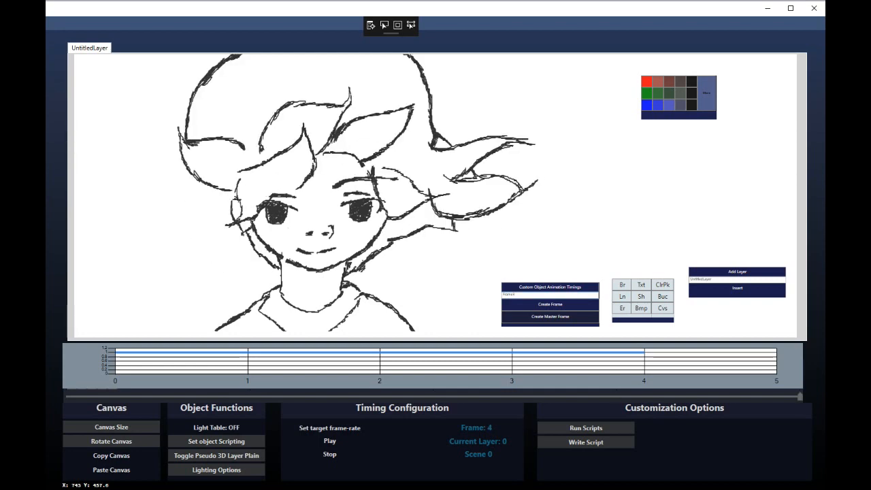
drag(210, 186, 177, 195)
drag(180, 192, 234, 218)
drag(172, 195, 210, 186)
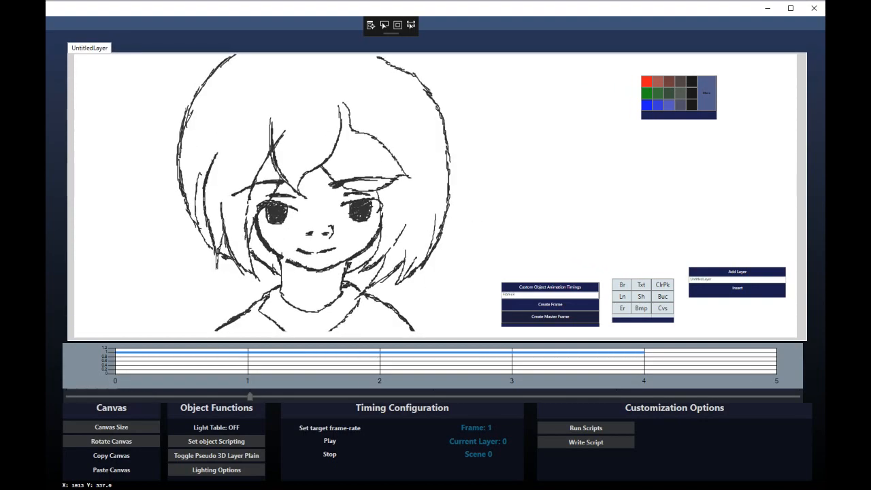
Add frame 5 after frame 4 and erase its old left-side hair strokes
click(111, 455)
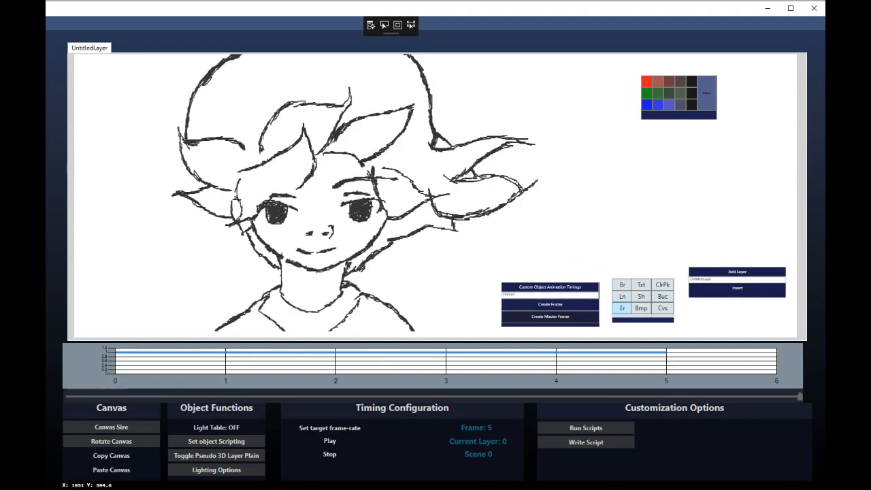
click(622, 308)
mouse_move(223, 217)
mouse_down()
mouse_move(181, 196)
mouse_move(182, 134)
mouse_move(179, 162)
mouse_move(232, 190)
mouse_move(194, 246)
mouse_move(209, 277)
mouse_up()
Sketch new hair strands down the left side of the head, trimming a stray end
click(622, 285)
drag(209, 269, 248, 241)
drag(186, 179, 181, 92)
mouse_move(181, 92)
mouse_down()
mouse_move(194, 122)
mouse_move(234, 155)
mouse_up()
drag(203, 180, 188, 196)
click(622, 308)
drag(187, 138, 185, 123)
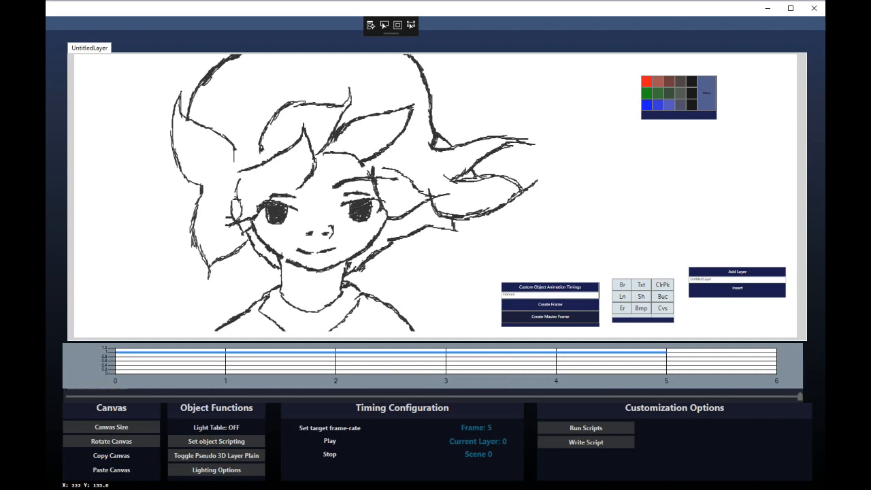
mouse_move(202, 198)
mouse_down()
mouse_move(224, 183)
mouse_move(190, 181)
mouse_move(175, 154)
mouse_move(182, 103)
mouse_up()
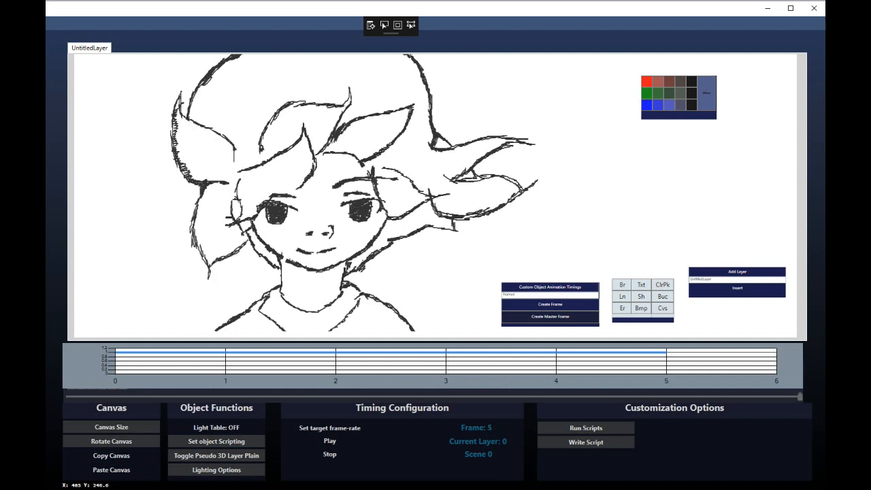
Replace the hair strokes over the top of the head with a new lock across the forehead
mouse_move(238, 171)
mouse_down()
mouse_move(291, 146)
mouse_move(300, 188)
mouse_up()
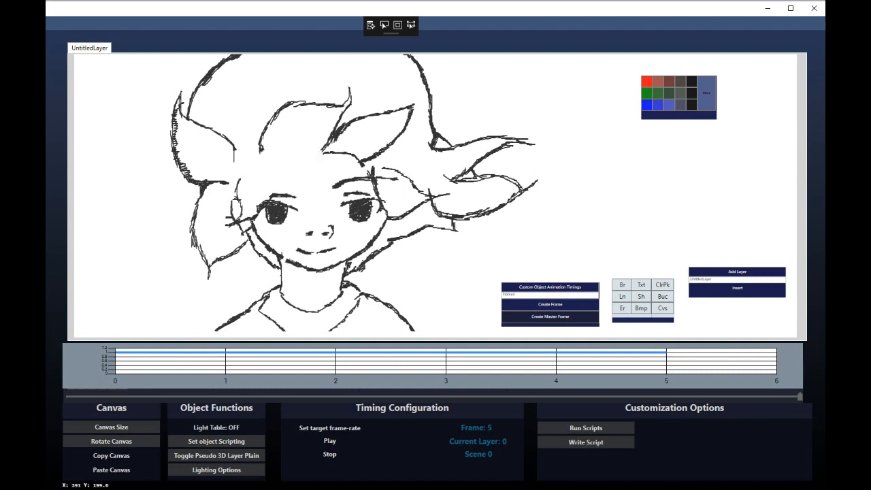
mouse_move(258, 153)
mouse_down()
mouse_move(336, 102)
mouse_move(395, 144)
mouse_move(334, 163)
mouse_up()
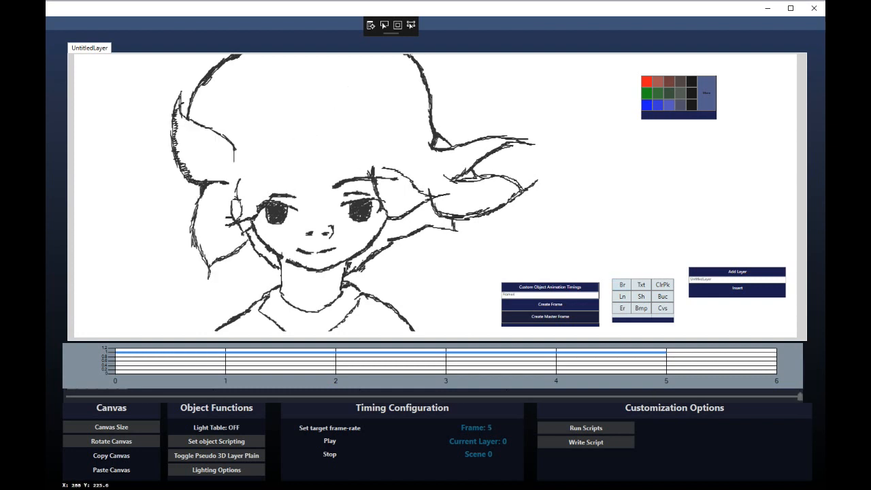
drag(198, 158, 247, 175)
drag(200, 157, 242, 172)
mouse_move(196, 157)
mouse_down()
mouse_move(276, 133)
mouse_move(322, 162)
mouse_up()
drag(243, 173, 289, 176)
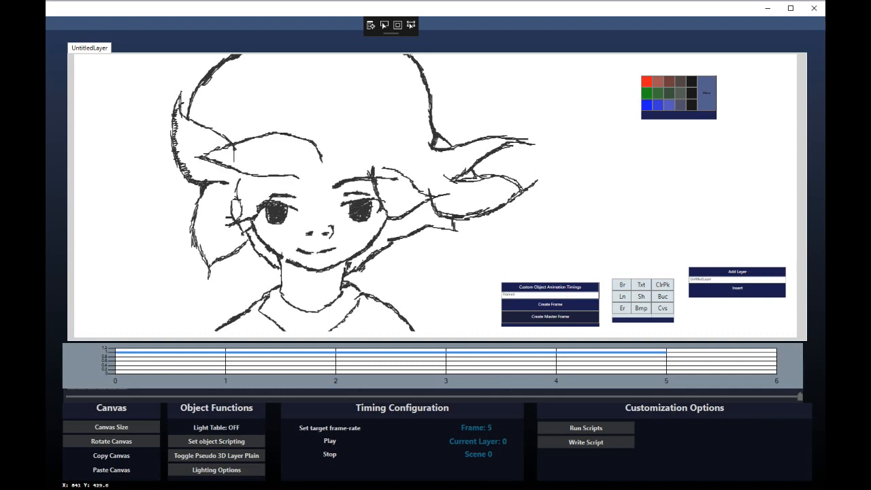
Add vertical and curling strands above the face, erase a stray tail, and compare with frame 4
drag(316, 138, 307, 210)
mouse_move(313, 189)
mouse_down()
mouse_move(353, 172)
mouse_move(324, 109)
mouse_move(293, 121)
mouse_up()
mouse_move(322, 162)
mouse_down()
mouse_move(318, 143)
mouse_move(250, 137)
mouse_up()
key(Left)
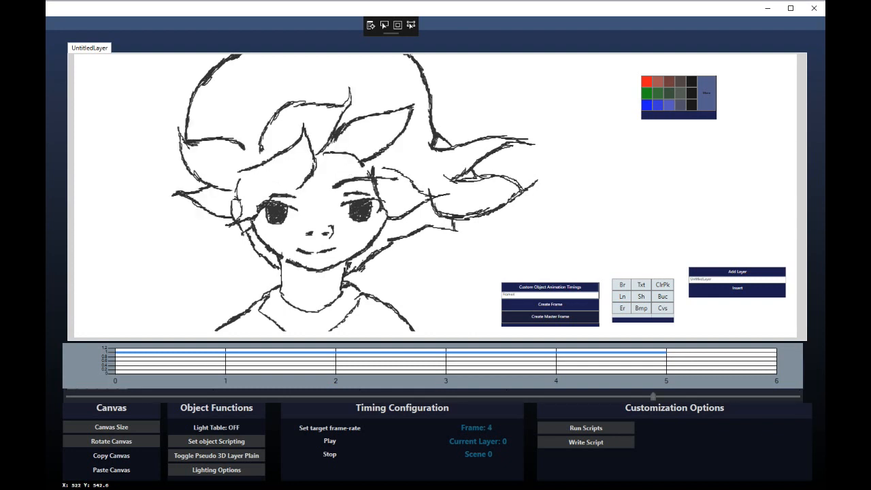
Flip between frames 4 and 5, then erase leftover right-side hair-lock strokes on frame 5
key(Right)
key(Left)
key(Right)
key(Left)
key(Right)
drag(448, 195, 385, 169)
drag(385, 169, 412, 184)
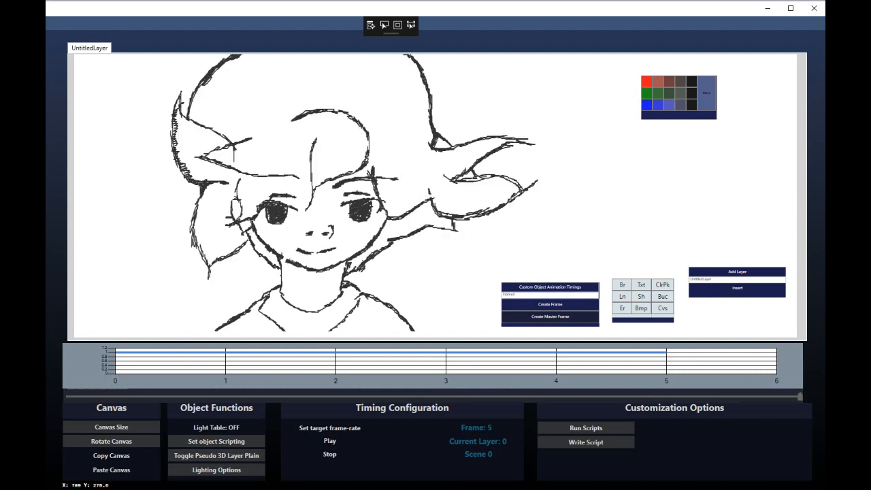
drag(390, 218, 429, 190)
Draw new fringe strands across the face curving up to the right
drag(326, 190, 290, 186)
drag(300, 188, 336, 213)
drag(306, 190, 381, 151)
drag(400, 171, 389, 196)
drag(305, 194, 329, 213)
mouse_move(291, 180)
mouse_down()
mouse_move(302, 190)
mouse_move(343, 162)
mouse_move(509, 107)
mouse_move(453, 180)
mouse_up()
Add spikes, strands and hatching to the right hair locks, then erase them as Morph crashes
drag(531, 153, 458, 196)
drag(519, 161, 427, 227)
drag(459, 203, 507, 187)
mouse_move(446, 154)
mouse_down()
mouse_move(500, 141)
mouse_move(516, 161)
mouse_up()
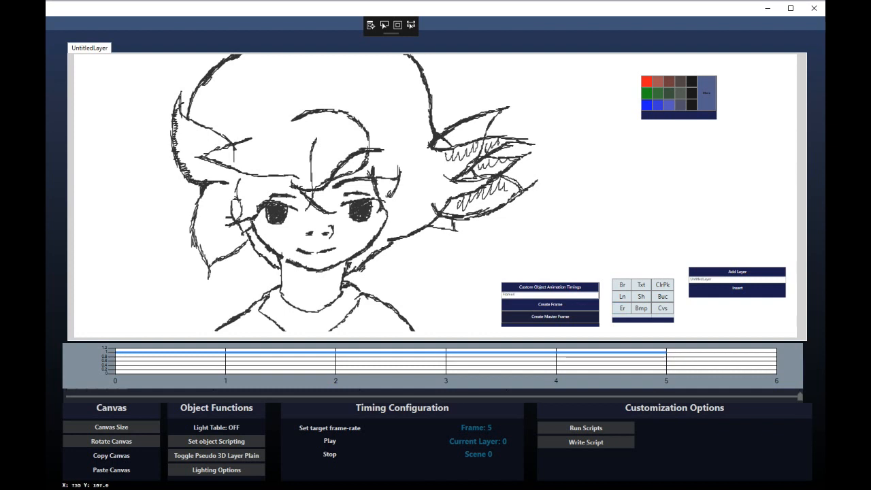
mouse_move(438, 145)
mouse_down()
mouse_move(532, 145)
mouse_move(474, 172)
mouse_up()
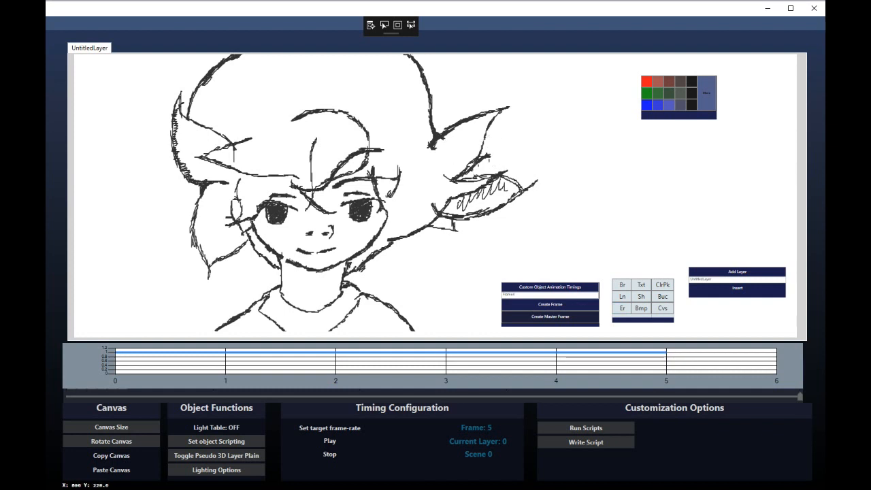
mouse_move(538, 181)
mouse_down()
mouse_move(445, 217)
mouse_move(496, 189)
mouse_move(454, 226)
mouse_up()
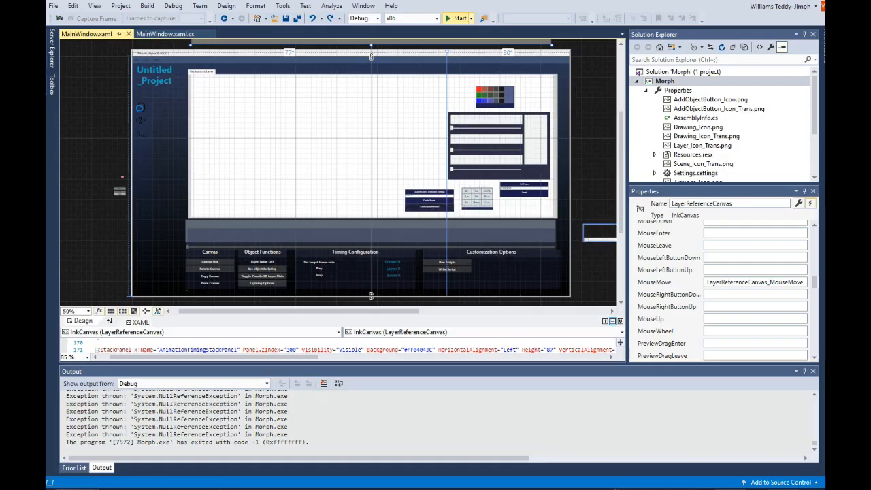
Start Morph again in debug mode with F5 to get an empty BackgroundLayer canvas
key(F5)
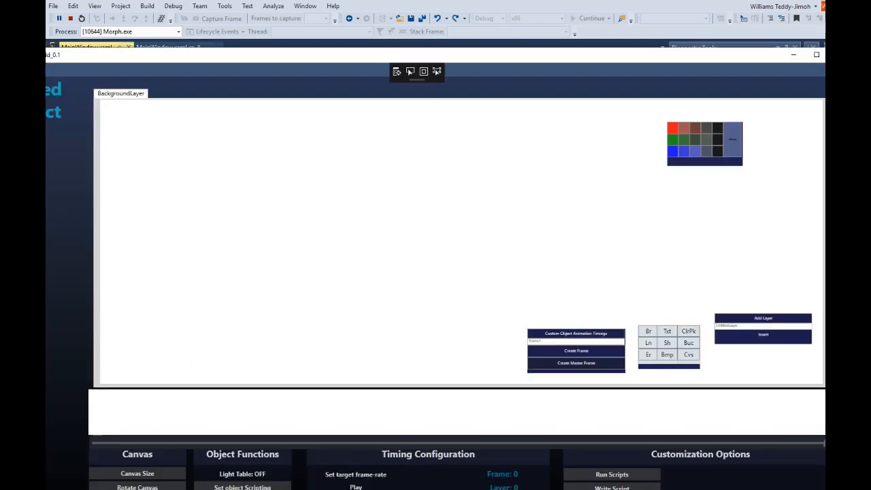
Move the Morph window into place and draw a small black circular stroke at upper left
mouse_move(436, 54)
mouse_down()
mouse_move(444, 24)
mouse_move(410, 6)
mouse_up()
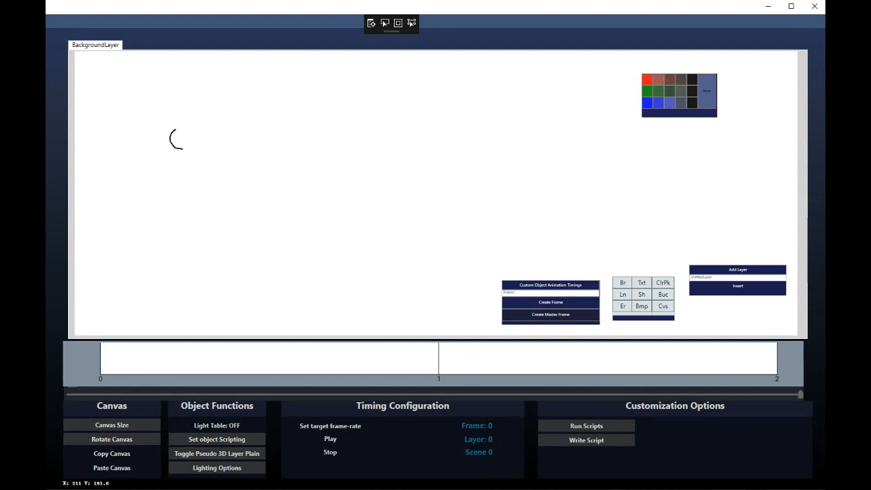
mouse_move(182, 148)
mouse_down()
mouse_move(198, 128)
mouse_move(179, 122)
mouse_up()
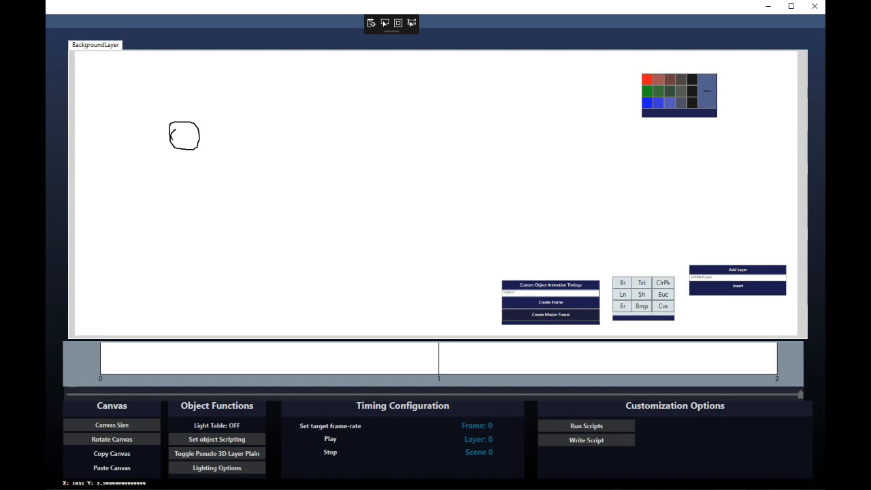
Mix a custom colour with the RGB sliders, shifting violet to cyan, and write a cyan 2
click(707, 91)
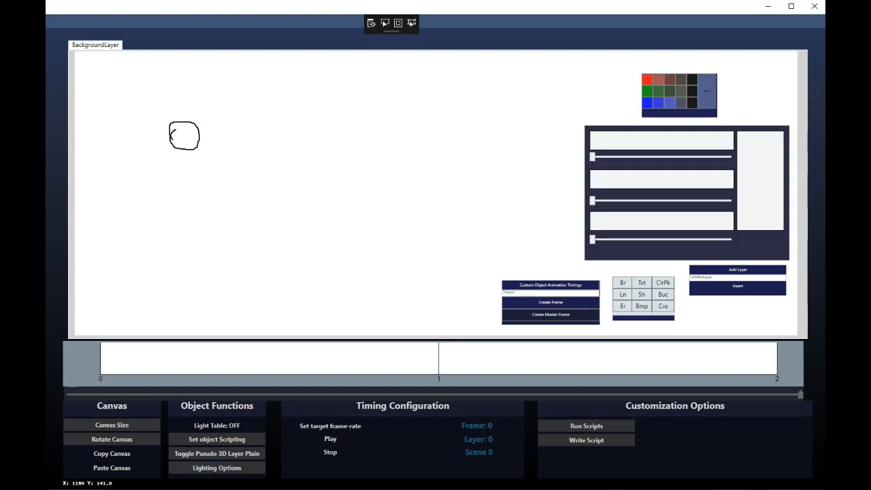
drag(593, 157, 629, 157)
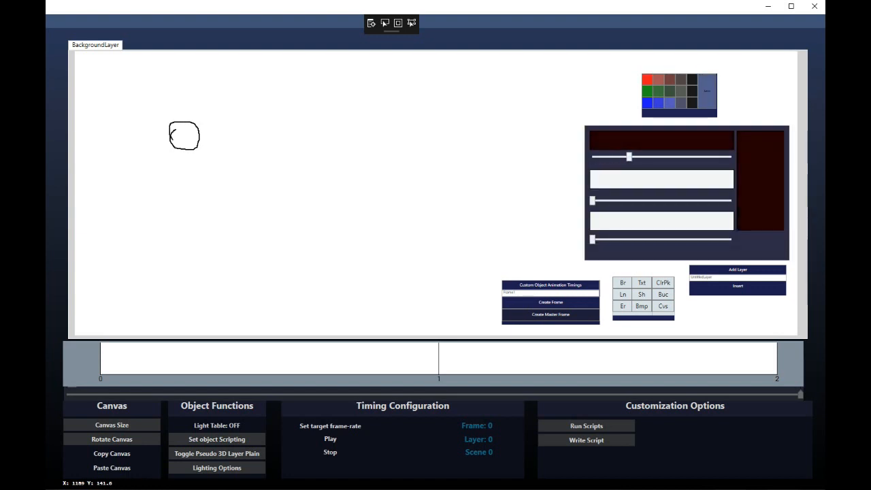
drag(592, 200, 696, 201)
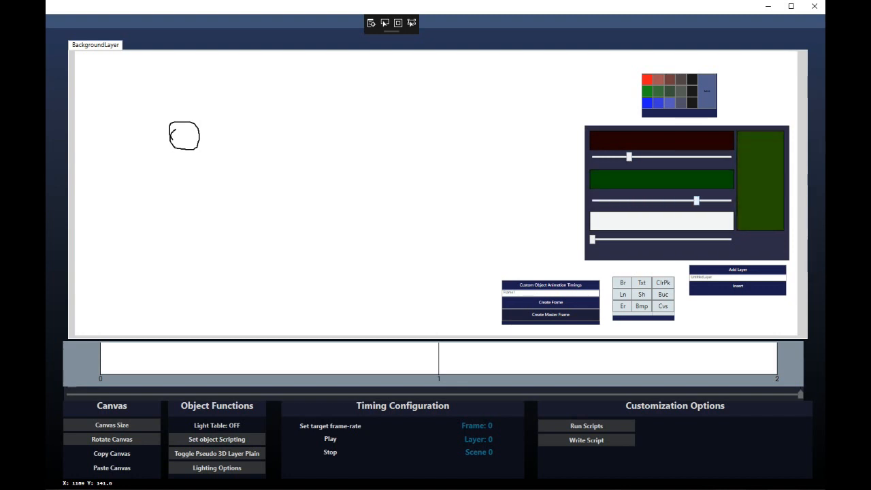
drag(592, 239, 615, 239)
drag(696, 200, 732, 200)
drag(629, 156, 720, 157)
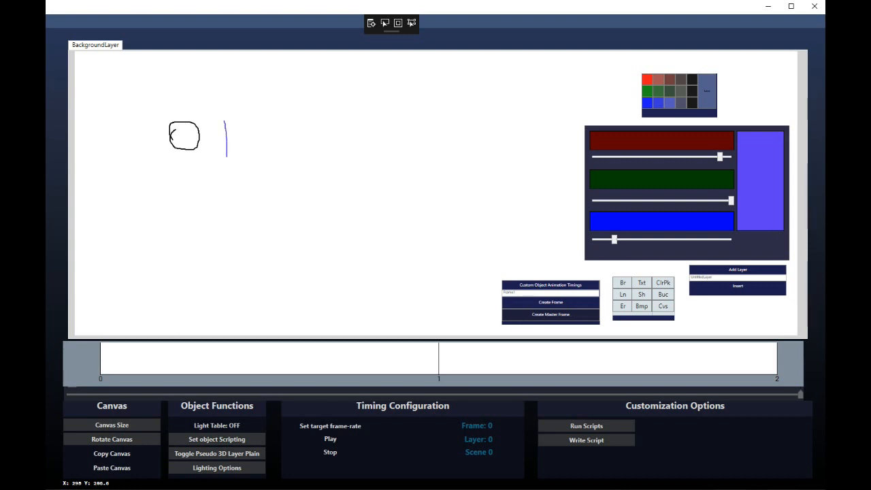
drag(731, 200, 603, 200)
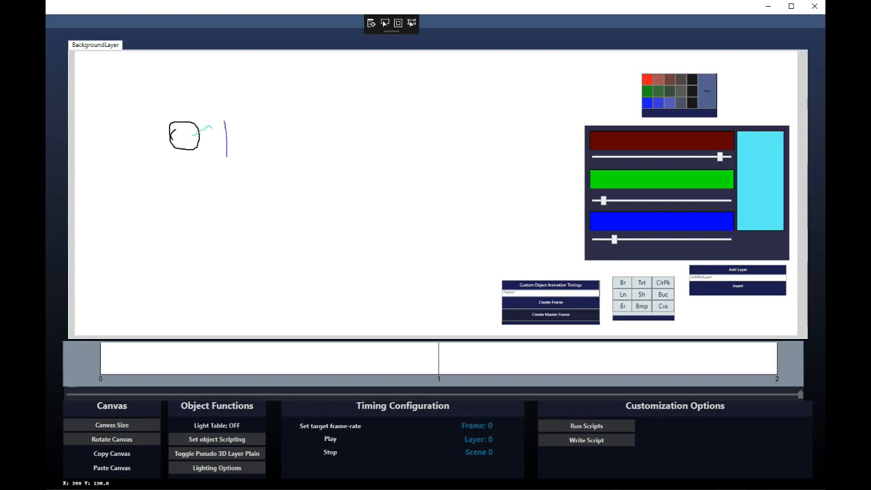
mouse_move(212, 127)
mouse_down()
mouse_move(204, 159)
mouse_move(245, 161)
mouse_up()
Switch to green to write a 3 beside the 2, remix toward blue, and close the mixer
drag(614, 239, 714, 239)
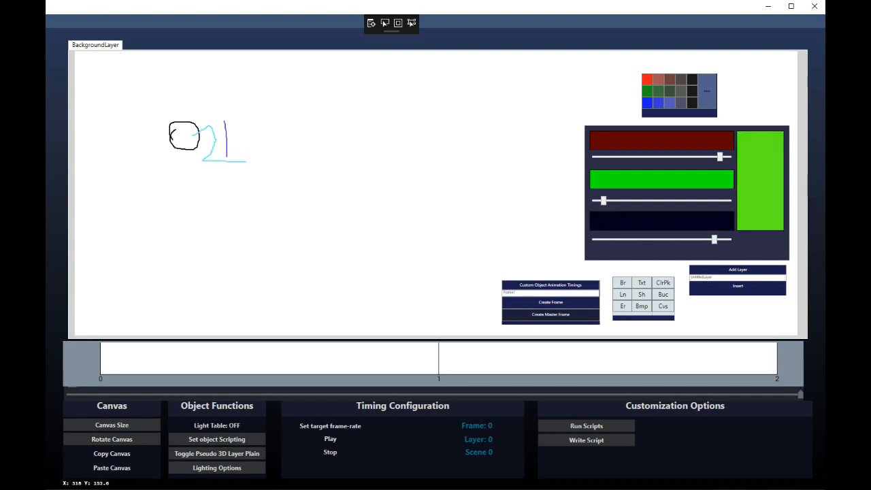
mouse_move(250, 126)
mouse_down()
mouse_move(272, 134)
mouse_move(254, 157)
mouse_up()
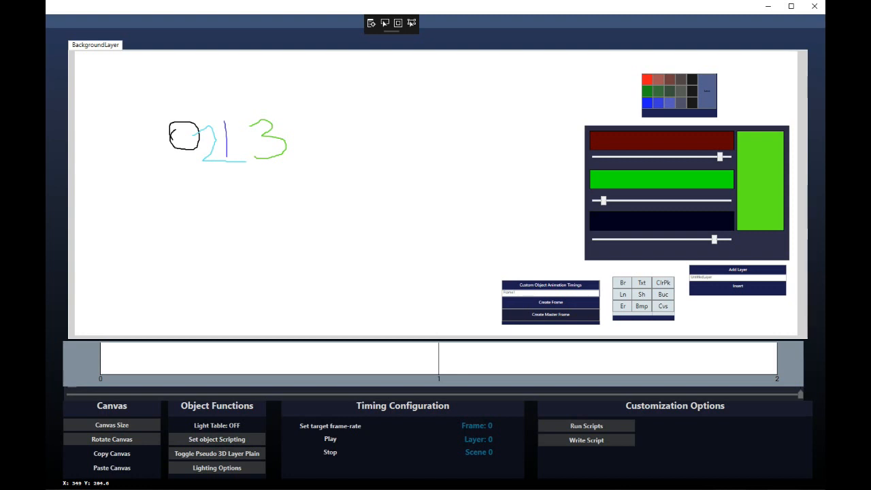
drag(604, 201, 592, 200)
drag(714, 239, 592, 238)
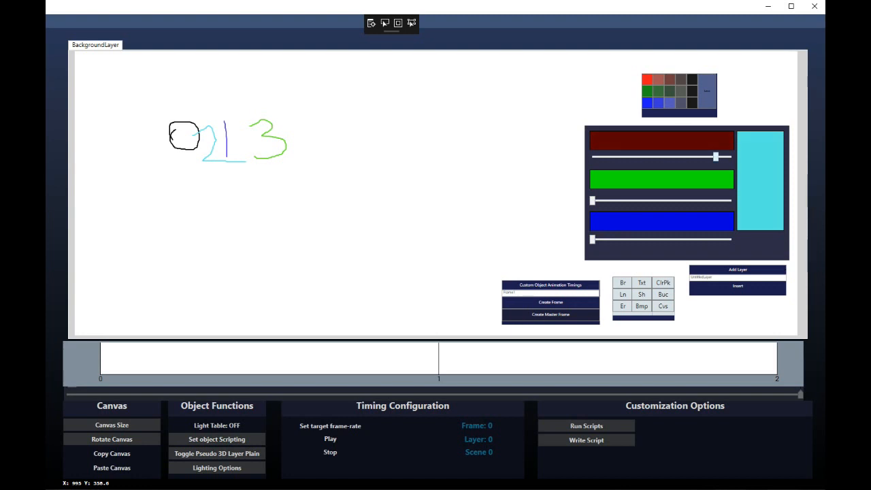
drag(715, 157, 592, 157)
drag(593, 201, 706, 201)
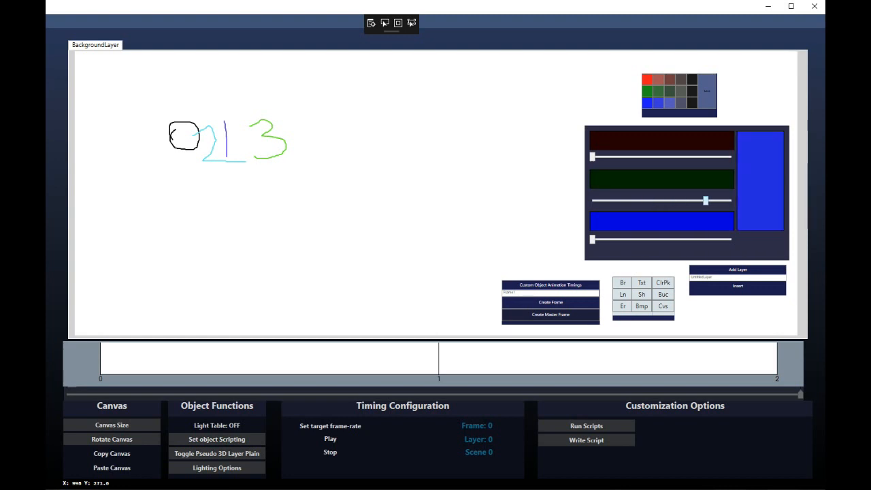
click(707, 90)
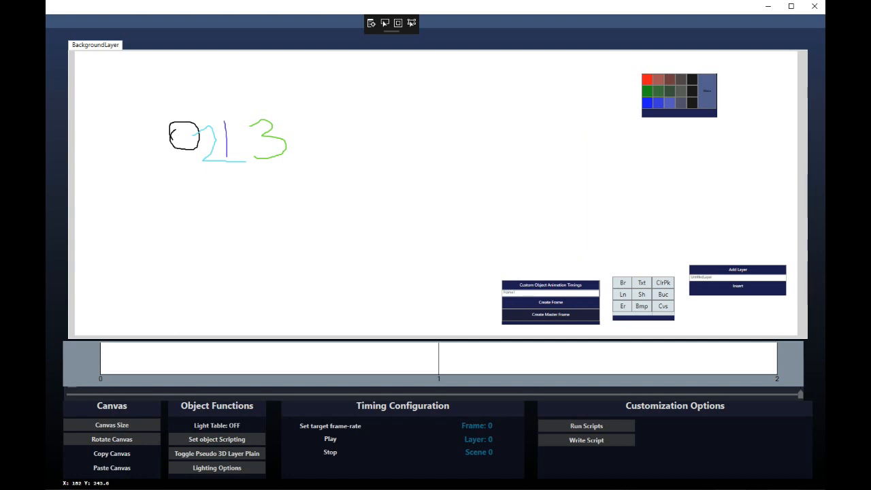
Underline the digits in blue, add a frame and a layer, and draw a black loop
mouse_move(167, 176)
mouse_down()
mouse_move(307, 169)
mouse_move(198, 176)
mouse_up()
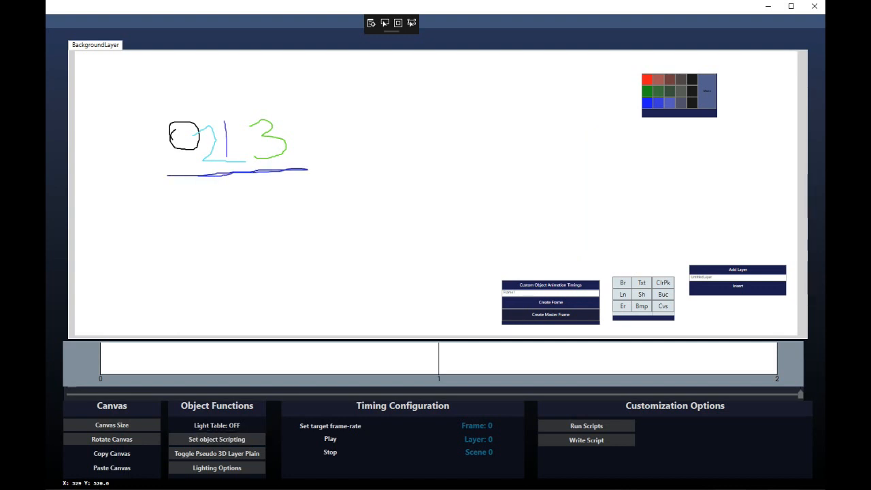
click(551, 302)
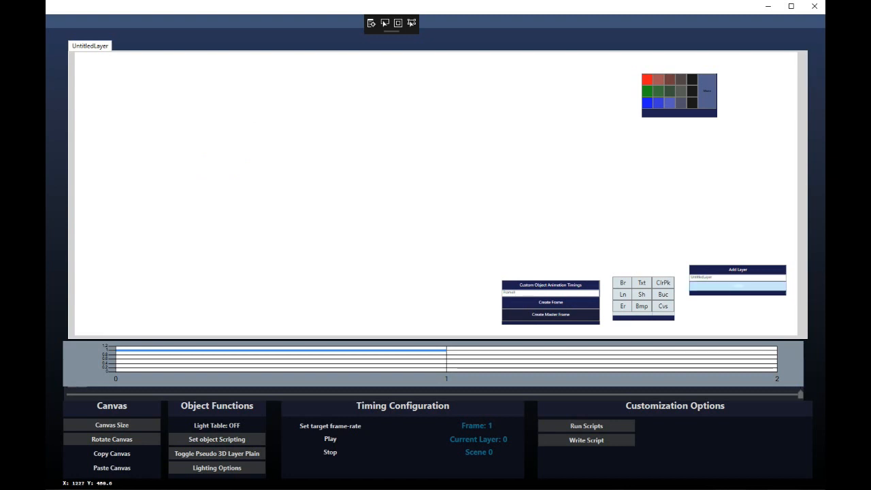
click(738, 286)
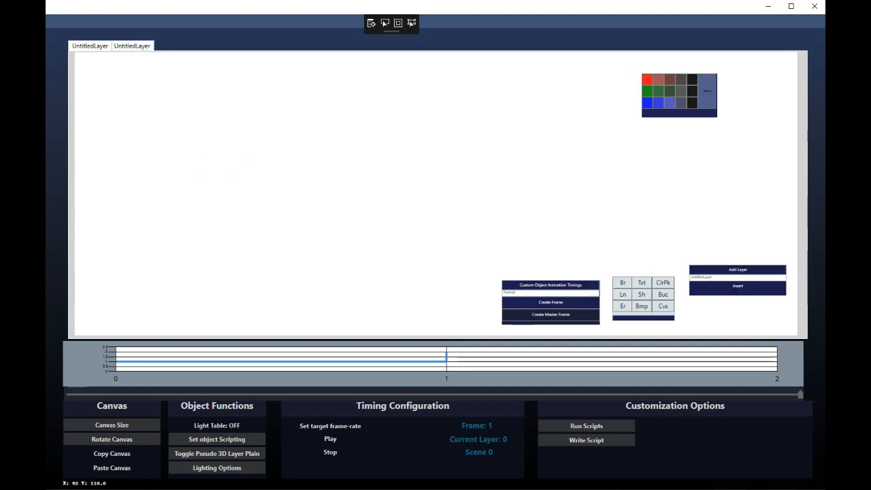
mouse_move(136, 148)
mouse_down()
mouse_move(146, 171)
mouse_move(166, 150)
mouse_move(140, 143)
mouse_move(138, 151)
mouse_move(158, 153)
mouse_move(180, 138)
mouse_move(184, 174)
mouse_move(210, 178)
mouse_up()
Compare the two layers' drawings, then add a third layer and blank frame 2
click(133, 46)
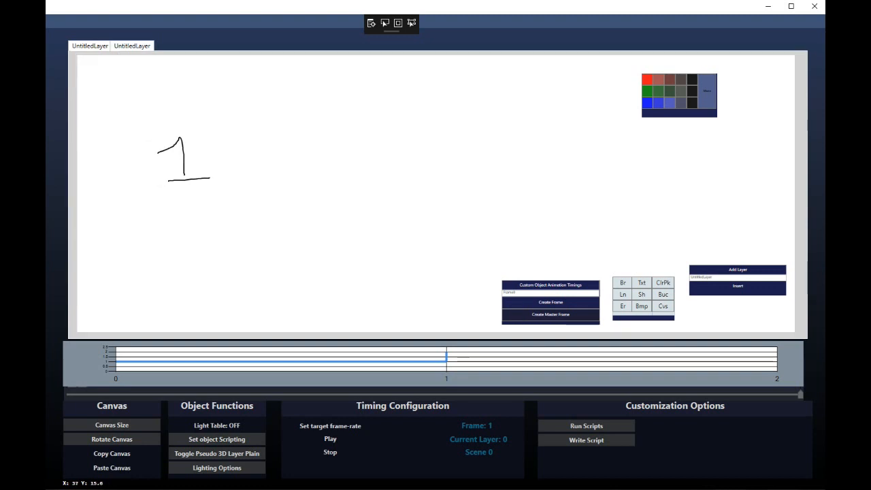
click(90, 46)
click(132, 46)
click(89, 45)
click(132, 46)
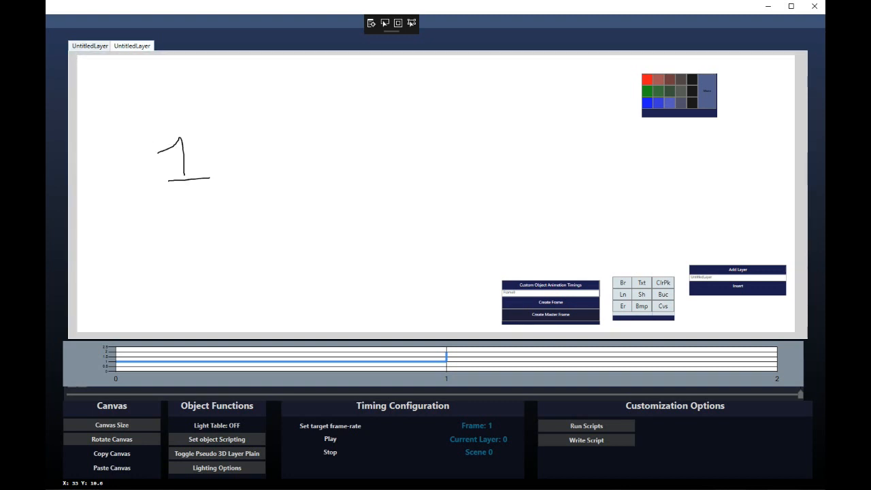
click(90, 45)
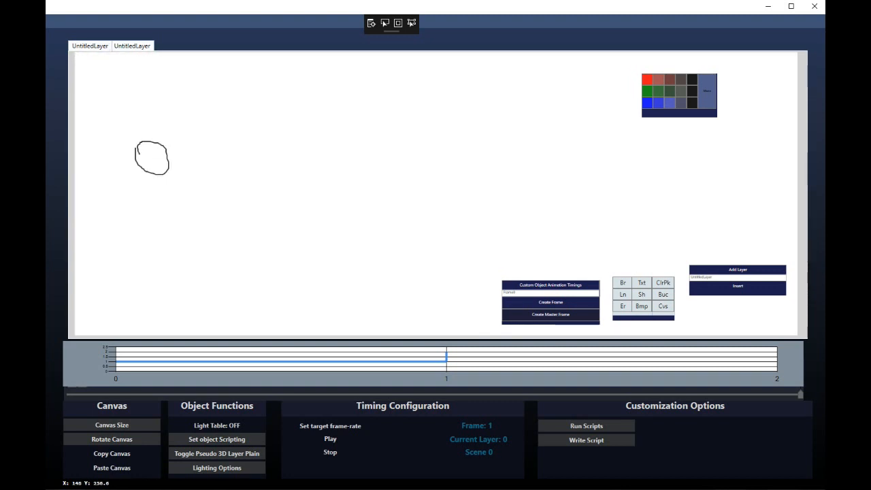
click(738, 286)
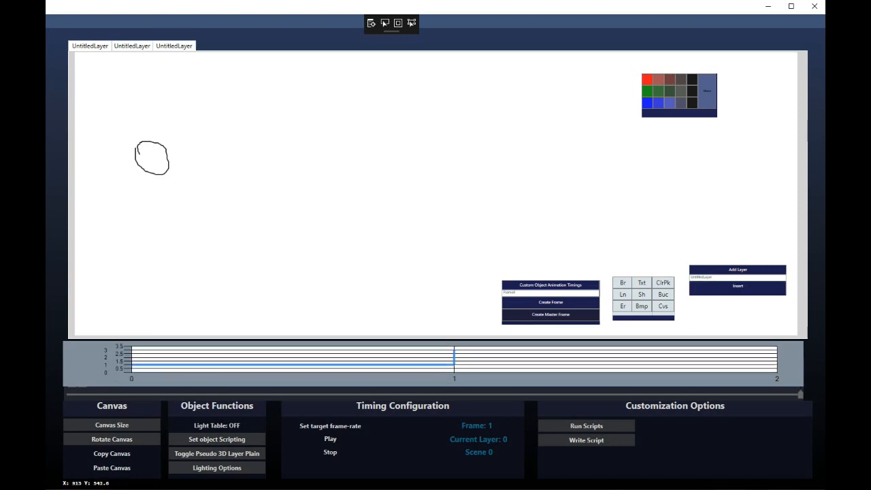
click(551, 302)
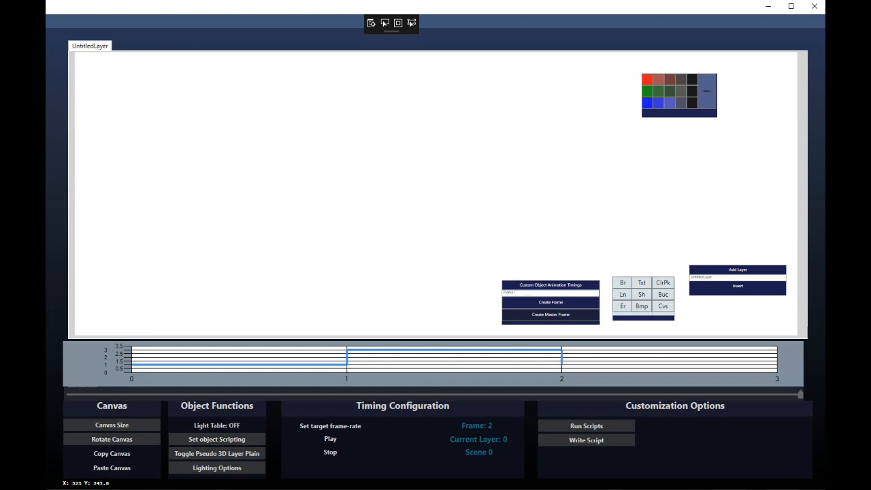
Draw the girl's chin, jawline, neck and both shoulder lines, trimming overshooting neck ends
mouse_move(318, 208)
mouse_down()
mouse_move(296, 208)
mouse_move(346, 197)
mouse_move(260, 179)
mouse_move(306, 239)
mouse_move(395, 199)
mouse_up()
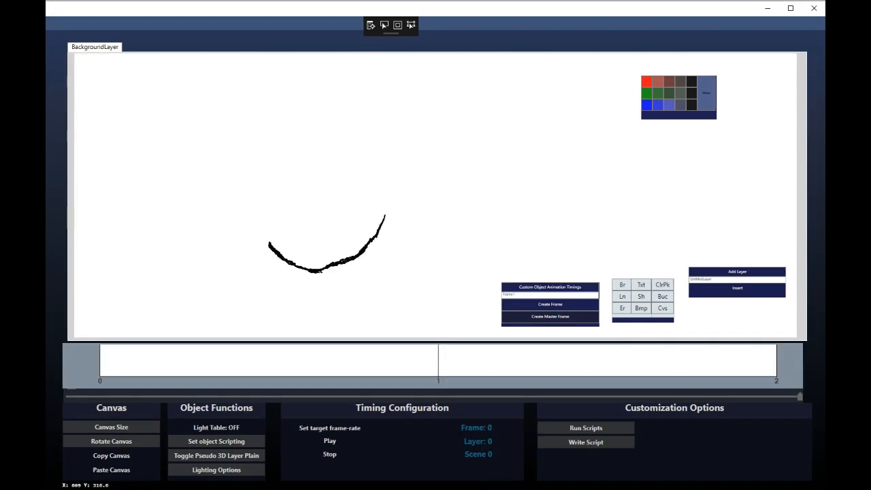
drag(393, 219, 389, 197)
drag(376, 236, 390, 197)
mouse_move(272, 241)
mouse_down()
mouse_move(244, 177)
mouse_move(343, 280)
mouse_move(339, 310)
mouse_move(281, 277)
mouse_move(274, 301)
mouse_move(340, 317)
mouse_up()
drag(280, 285, 226, 312)
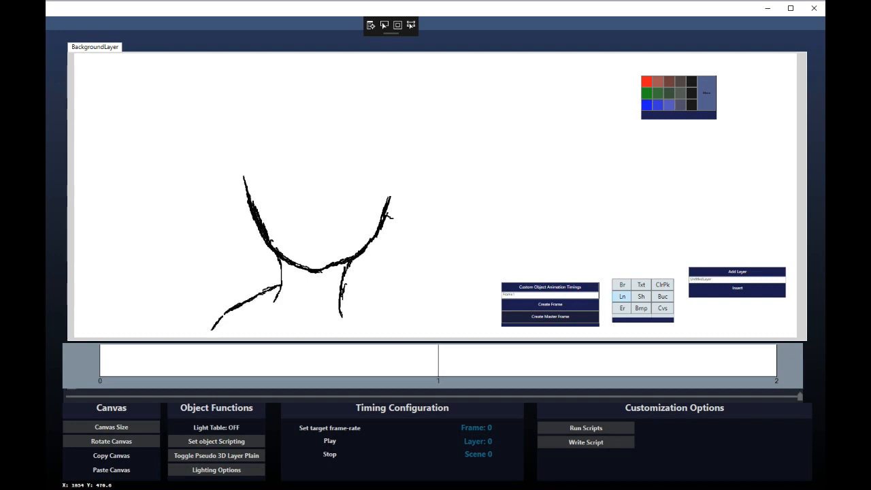
drag(342, 308, 279, 298)
drag(341, 283, 426, 329)
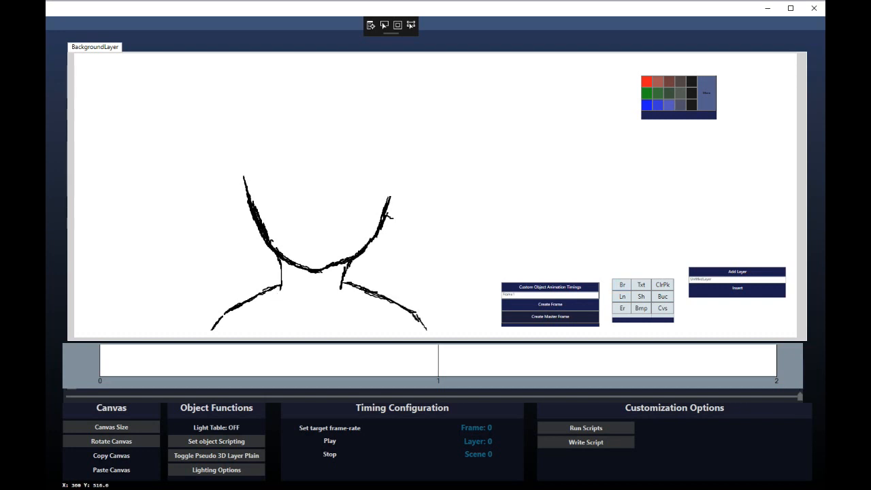
Sketch the side of the face, forehead fringe with a curl, and right-side hair strands
mouse_move(259, 280)
mouse_down()
mouse_move(246, 232)
mouse_move(285, 129)
mouse_move(307, 197)
mouse_move(341, 122)
mouse_move(342, 137)
mouse_up()
drag(274, 145, 286, 181)
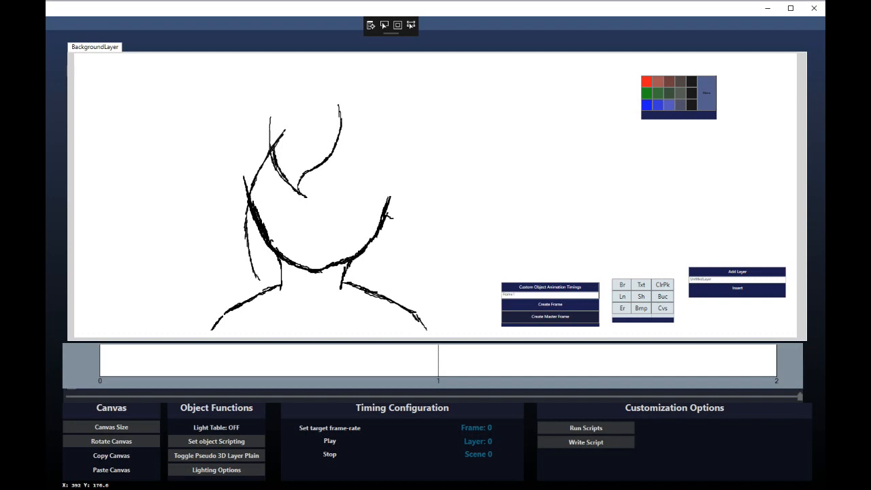
mouse_move(270, 120)
mouse_down()
mouse_move(275, 160)
mouse_move(409, 175)
mouse_move(342, 101)
mouse_up()
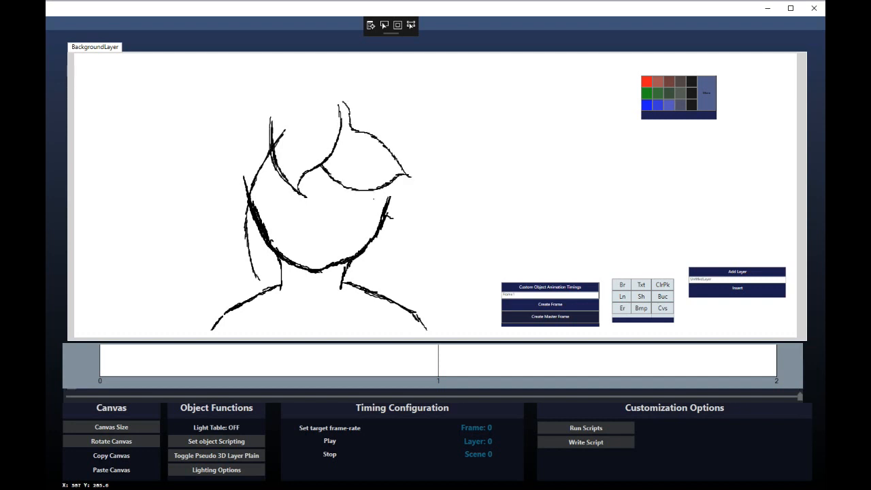
mouse_move(378, 191)
mouse_down()
mouse_move(381, 218)
mouse_move(362, 271)
mouse_move(406, 223)
mouse_up()
drag(386, 254, 355, 298)
drag(355, 298, 405, 258)
mouse_move(406, 249)
mouse_down()
mouse_move(412, 272)
mouse_move(435, 215)
mouse_move(449, 203)
mouse_move(450, 169)
mouse_move(441, 113)
mouse_move(413, 71)
mouse_move(378, 57)
mouse_up()
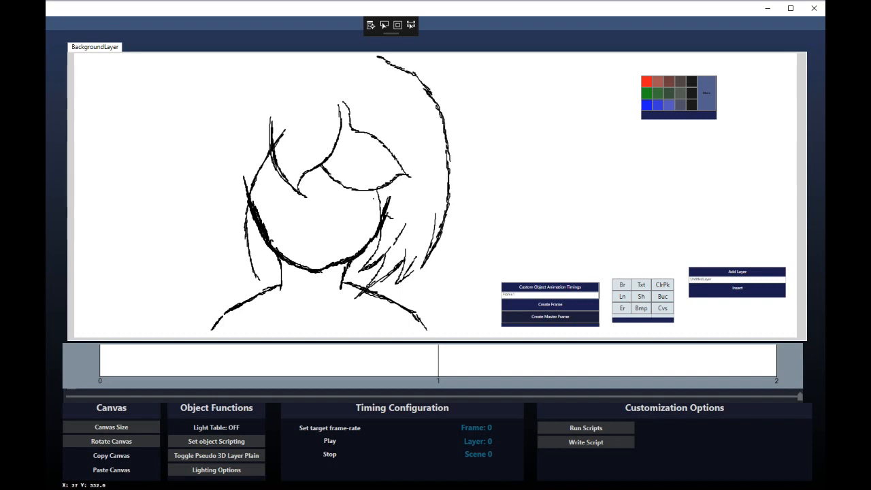
Add the hair top and left strands, erase the thick jawline, and lower the right upper lid
mouse_move(258, 278)
mouse_down()
mouse_move(205, 194)
mouse_move(196, 191)
mouse_move(232, 259)
mouse_move(186, 198)
mouse_move(177, 133)
mouse_move(226, 59)
mouse_up()
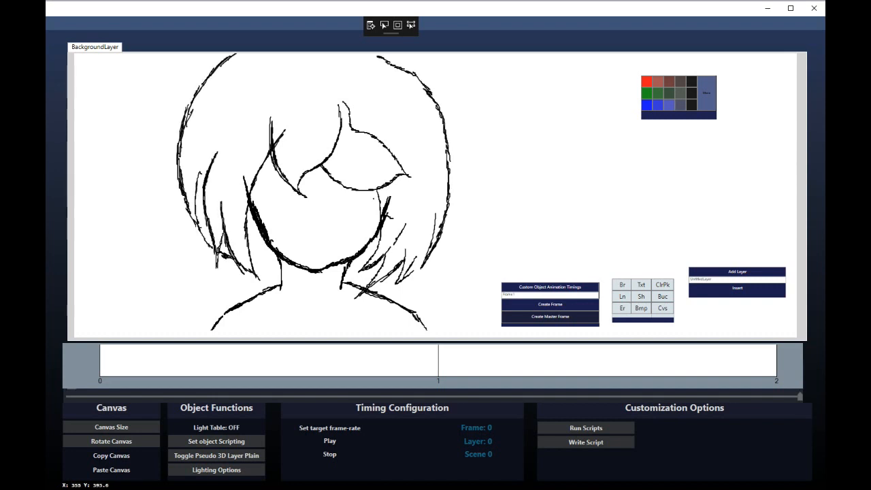
drag(250, 247, 280, 274)
drag(347, 273, 370, 258)
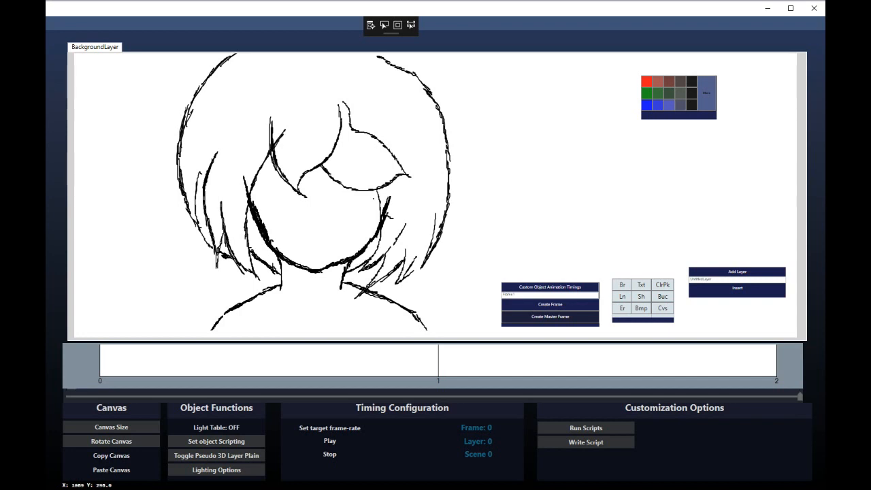
mouse_move(253, 207)
mouse_down()
mouse_move(281, 256)
mouse_move(336, 272)
mouse_up()
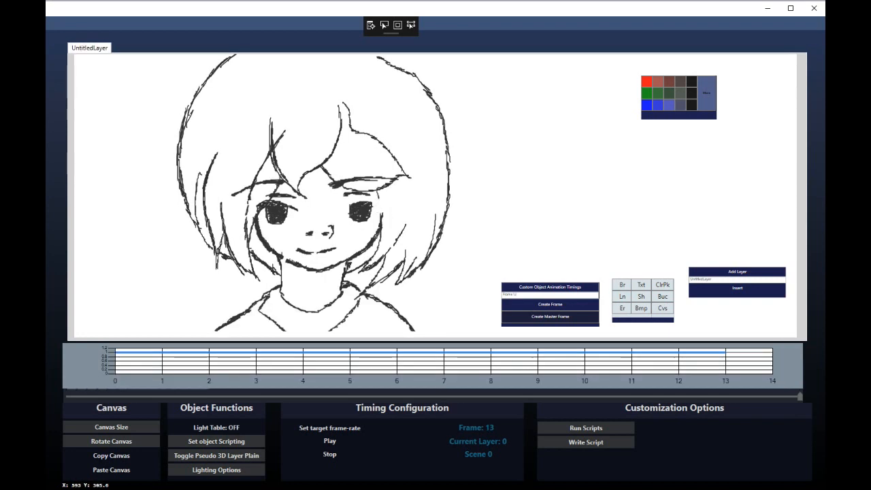
drag(374, 208, 349, 204)
mouse_move(344, 194)
mouse_down()
mouse_move(371, 194)
mouse_move(376, 207)
mouse_up()
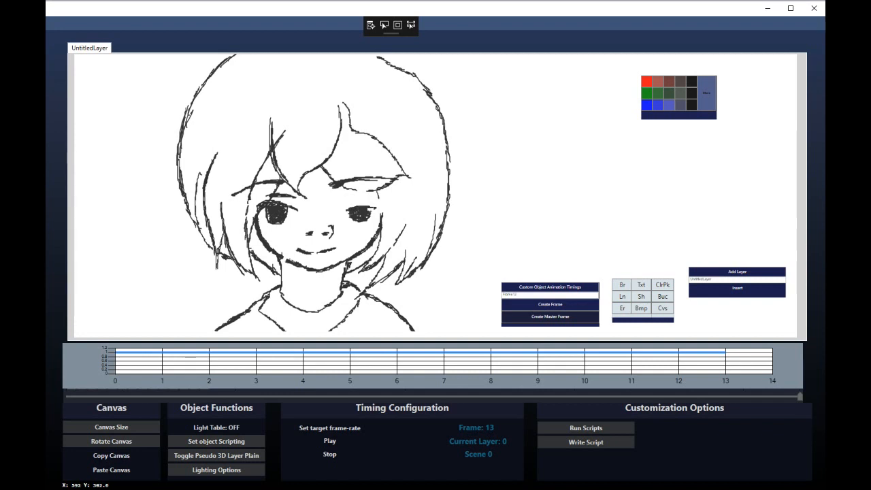
Erase the eye tops, draw lowered eyelids, and erase both eyebrows
click(622, 309)
mouse_move(293, 208)
mouse_down()
mouse_move(266, 205)
mouse_move(297, 209)
mouse_move(260, 213)
mouse_move(305, 197)
mouse_move(388, 202)
mouse_up()
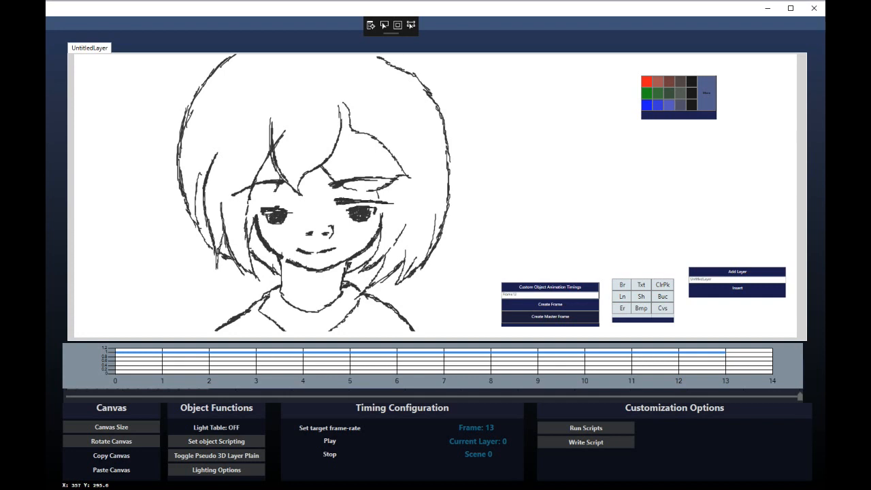
mouse_move(253, 203)
mouse_down()
mouse_move(310, 199)
mouse_move(252, 206)
mouse_up()
click(622, 308)
drag(331, 184, 398, 177)
mouse_move(268, 183)
mouse_down()
mouse_move(240, 192)
mouse_move(283, 182)
mouse_up()
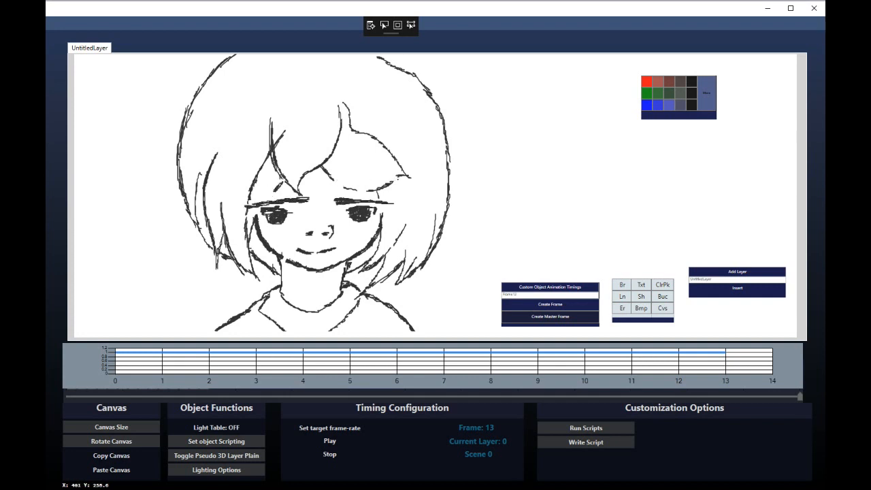
Compare frames 11–13, then add frame 14 and copy the current drawing
key(Left)
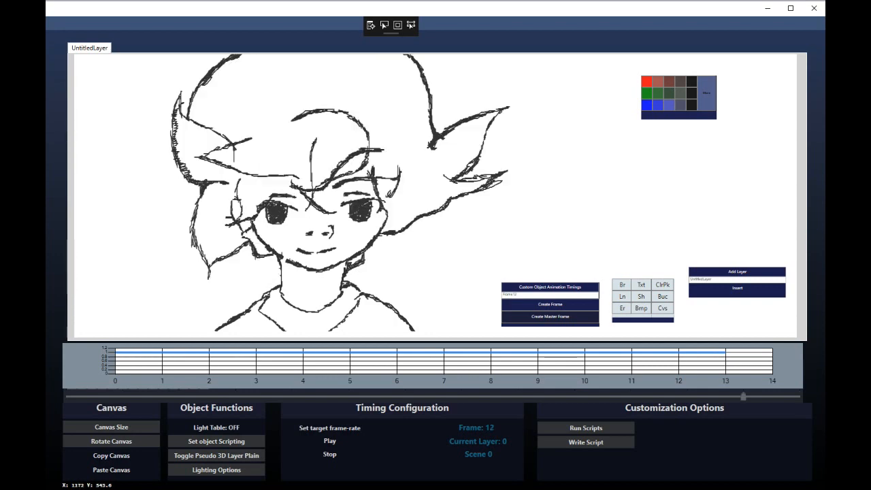
key(Right)
key(Left)
key(Right)
key(Left)
key(Left)
key(Right)
key(Right)
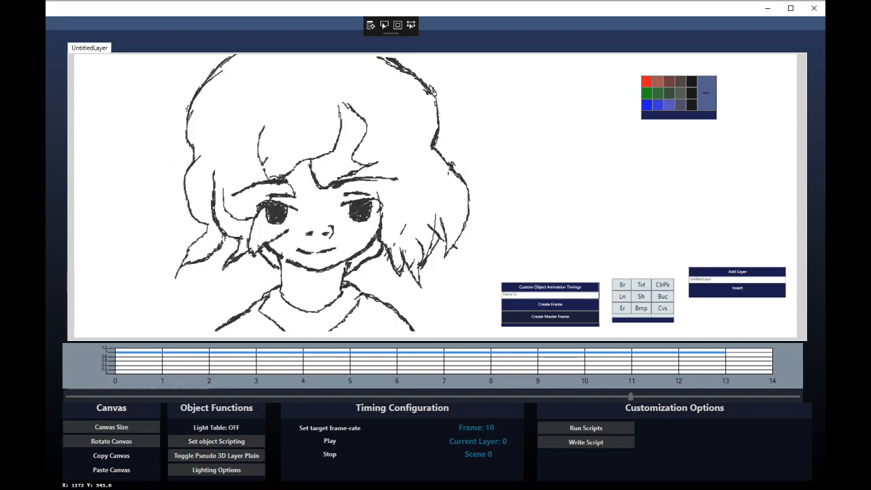
key(Left)
key(Right)
click(550, 304)
click(111, 470)
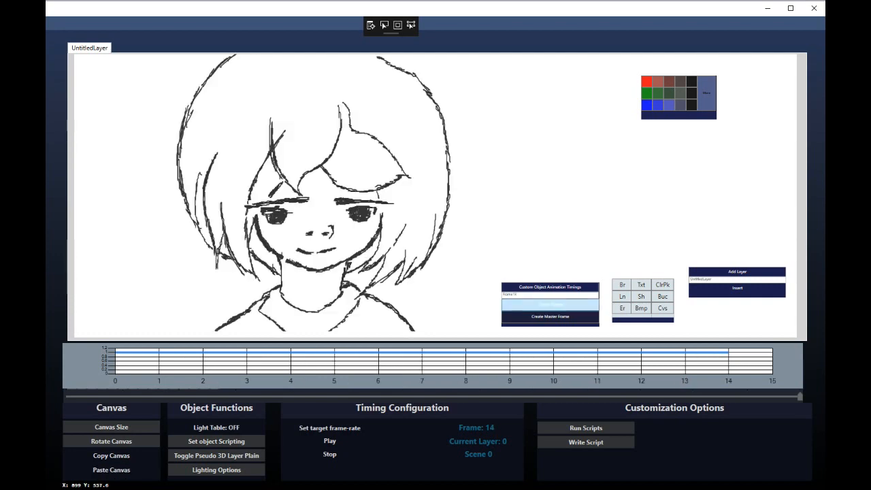
Add frame 15 with the pasted drawing, erasing the eyes and both eyebrows
click(550, 304)
mouse_move(801, 397)
mouse_down()
mouse_move(506, 397)
mouse_move(800, 397)
mouse_up()
click(111, 456)
click(111, 469)
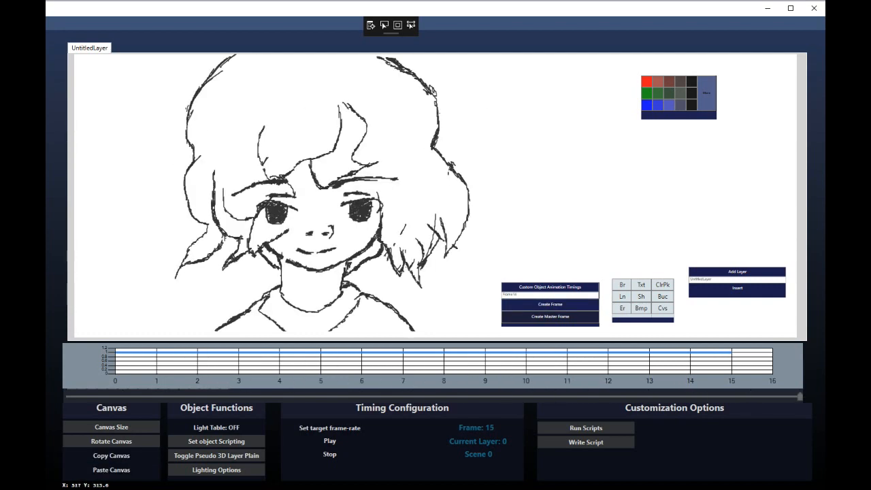
mouse_move(374, 211)
mouse_down()
mouse_move(346, 202)
mouse_move(399, 179)
mouse_up()
drag(233, 195, 288, 181)
mouse_move(297, 209)
mouse_down()
mouse_move(262, 206)
mouse_move(271, 190)
mouse_move(268, 220)
mouse_move(286, 220)
mouse_up()
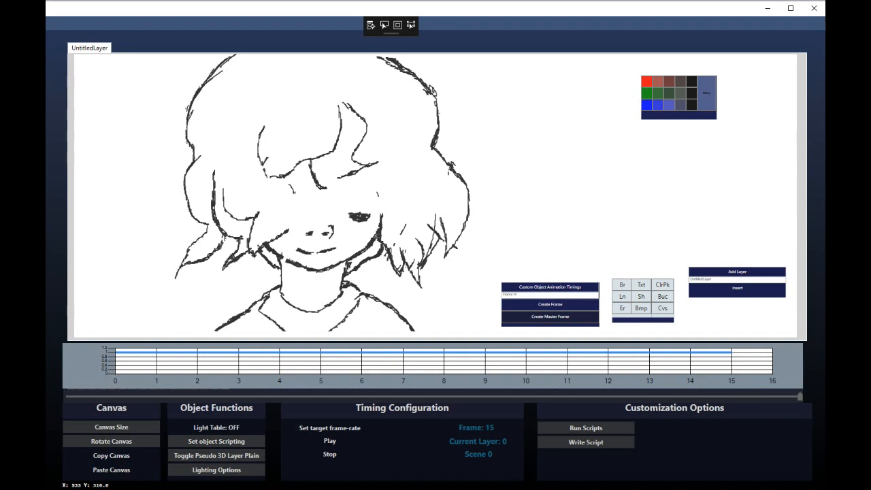
mouse_move(349, 209)
mouse_down()
mouse_move(371, 209)
mouse_move(256, 218)
mouse_up()
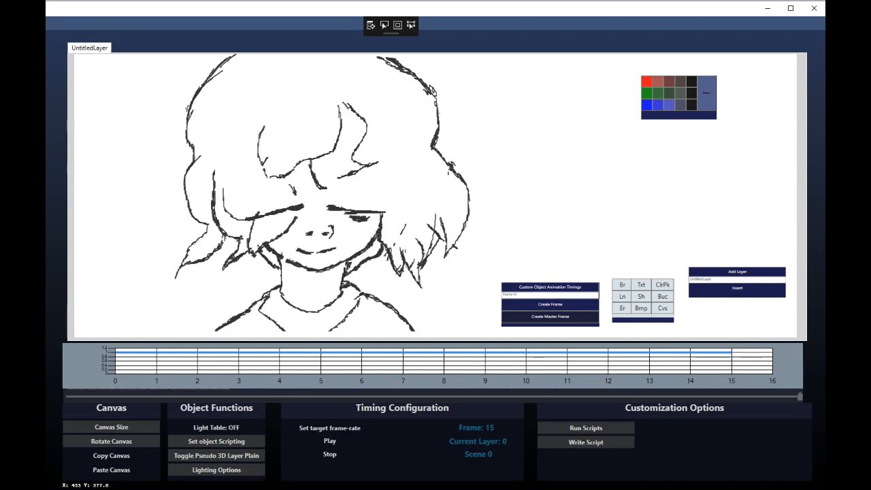
On frame 16, redraw the eyes as closed lids with new eyebrows, then check the blink
mouse_move(799, 396)
mouse_down()
mouse_move(653, 396)
mouse_move(800, 396)
mouse_up()
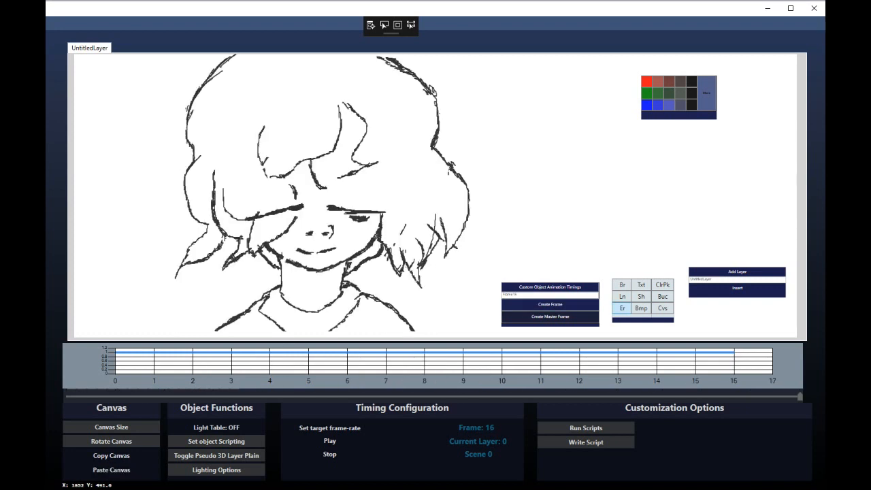
mouse_move(369, 218)
mouse_down()
mouse_move(345, 217)
mouse_move(384, 212)
mouse_up()
drag(303, 206, 248, 219)
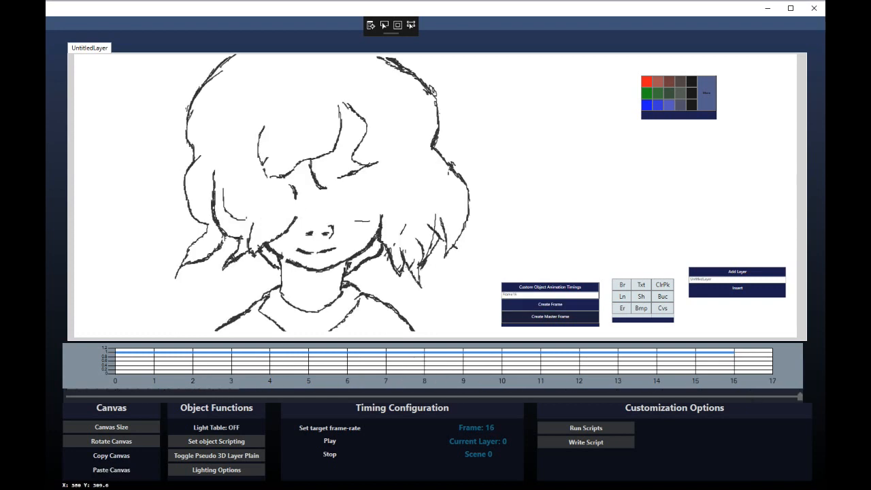
mouse_move(375, 201)
mouse_down()
mouse_move(366, 211)
mouse_move(368, 198)
mouse_up()
drag(335, 183, 385, 193)
drag(333, 183, 402, 204)
drag(287, 185, 240, 207)
key(Left)
key(Right)
key(Left)
key(Left)
key(Right)
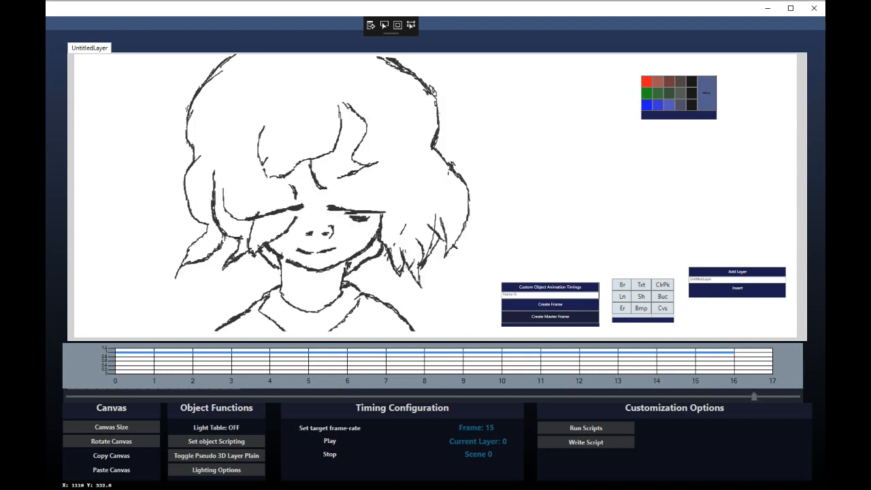
Copy frame 12's drawing into new frames 17, 18 and 19
key(Left)
key(Left)
key(Left)
click(111, 456)
mouse_move(617, 396)
mouse_down()
mouse_move(800, 396)
mouse_move(376, 396)
mouse_move(801, 397)
mouse_up()
click(550, 304)
click(111, 470)
click(550, 305)
click(111, 470)
click(550, 304)
click(111, 470)
Copy frame 8's drawing into new frames 20 and 21
click(111, 456)
click(550, 305)
click(111, 470)
click(550, 304)
click(111, 470)
Copy frame 17's drawing into frames 22 and 23, and frame 21's into frame 24
click(111, 456)
click(550, 304)
click(111, 470)
click(550, 304)
click(111, 471)
click(111, 457)
click(550, 304)
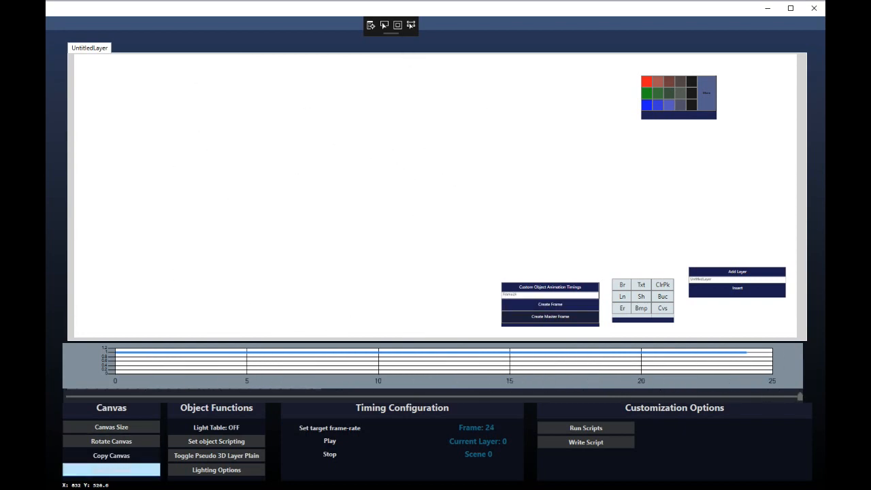
click(111, 471)
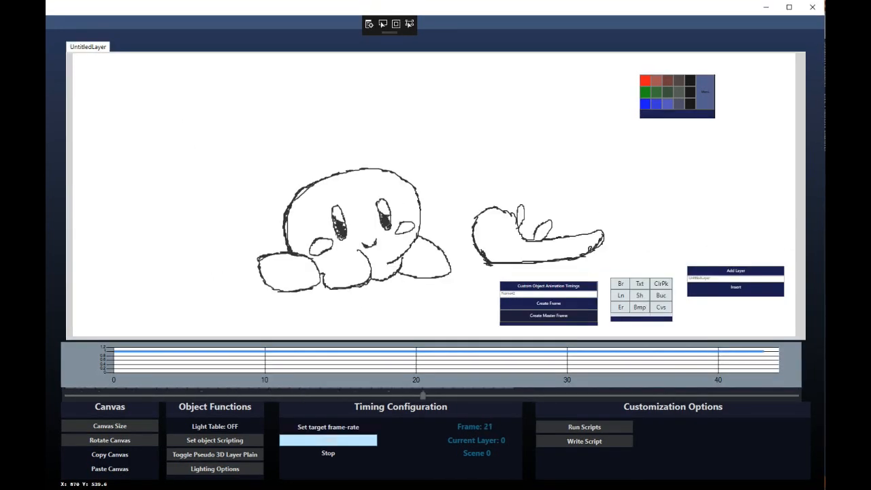